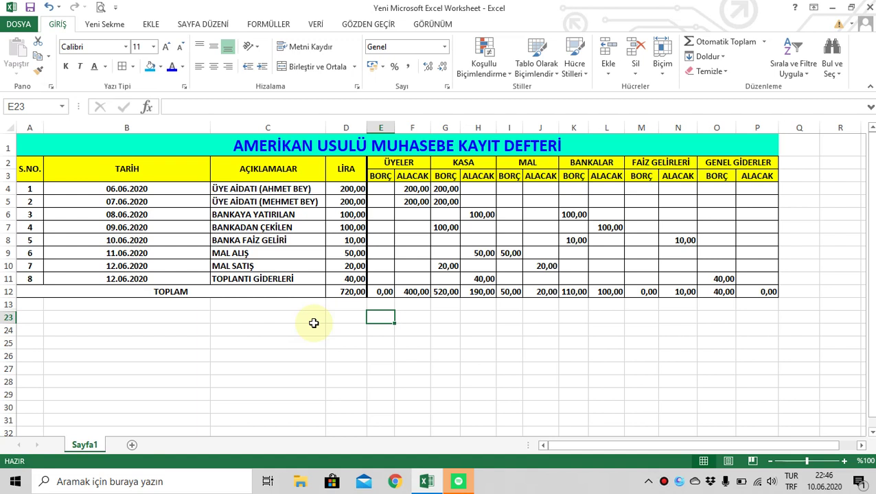
- Examine the ledger's title, the amounts in the LİRA column and the two member dues entries in rows 4 and 5
left_click(326, 147)
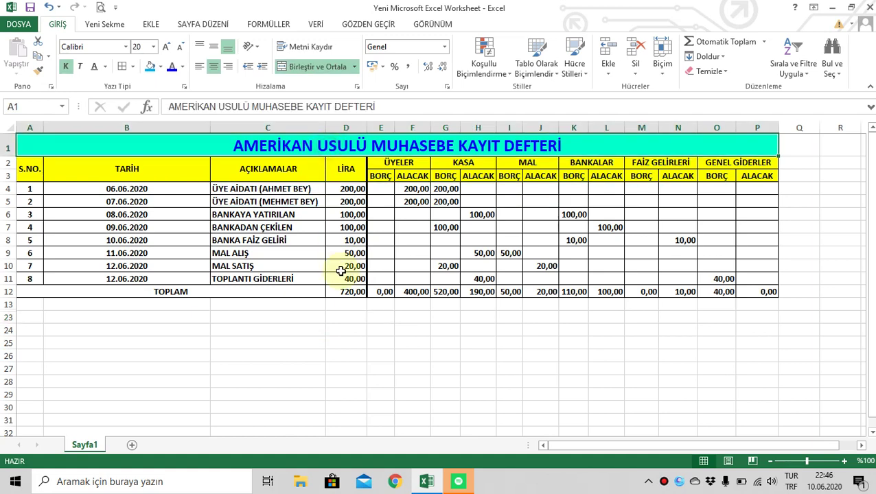
left_click_drag(346, 309, 346, 189)
left_click(412, 239)
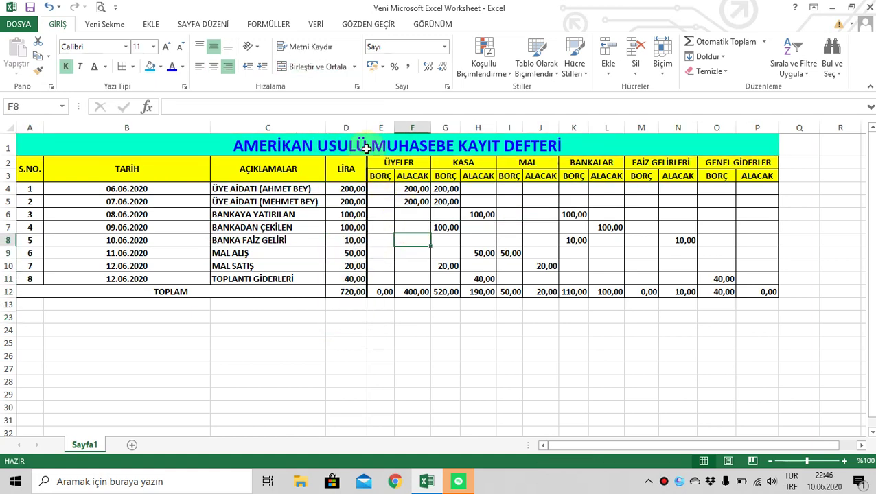
left_click(396, 146)
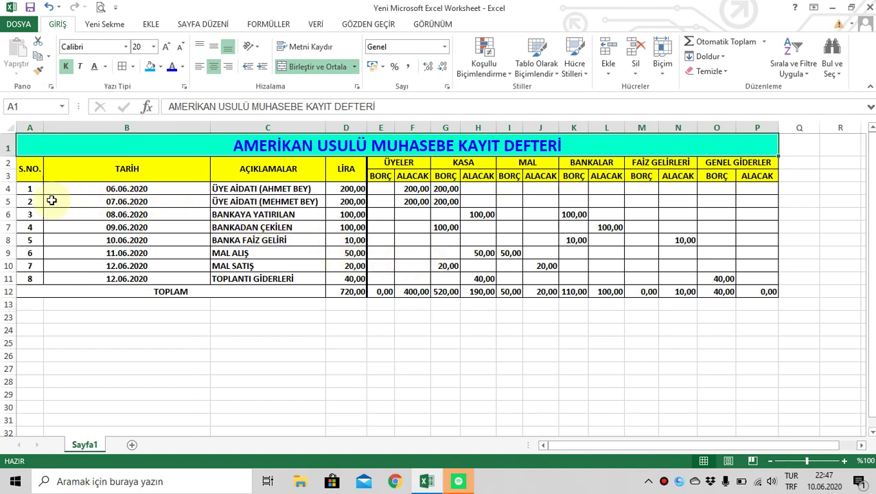
left_click_drag(28, 190, 336, 201)
left_click(381, 201)
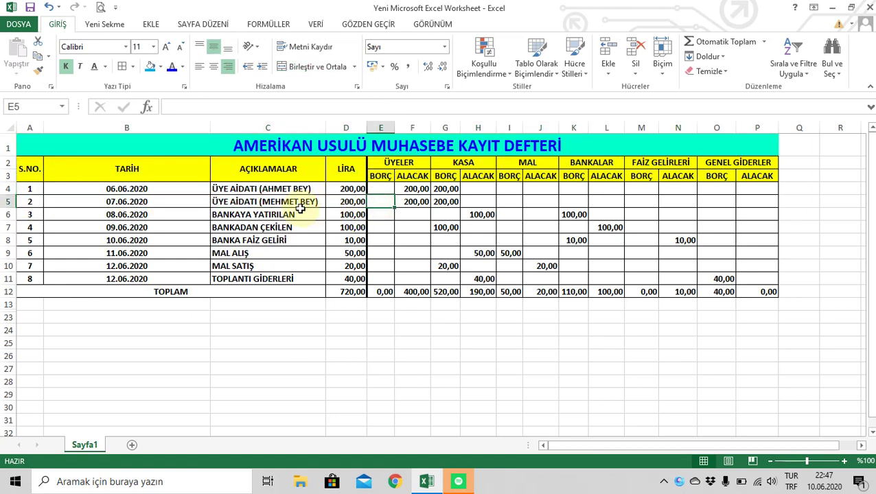
- Review the first entry's date and description, and trace the amounts in rows 4 to 7 from LİRA across to the account columns
left_click(148, 189)
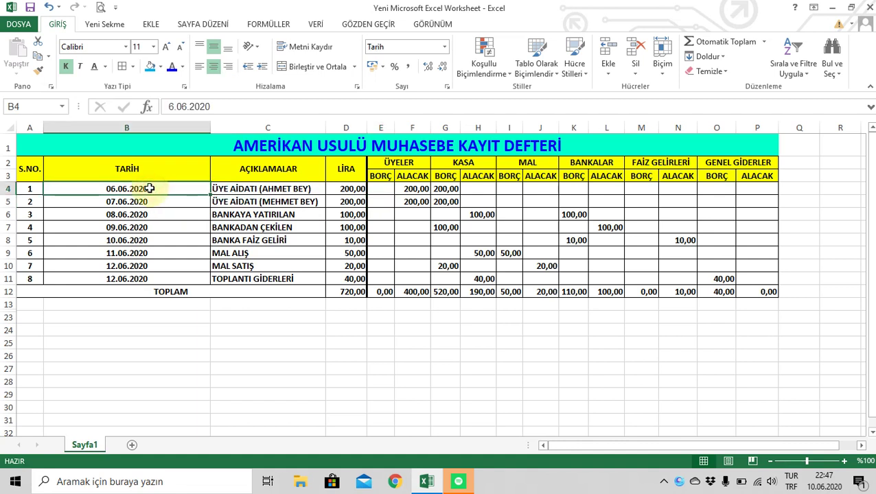
left_click(245, 189)
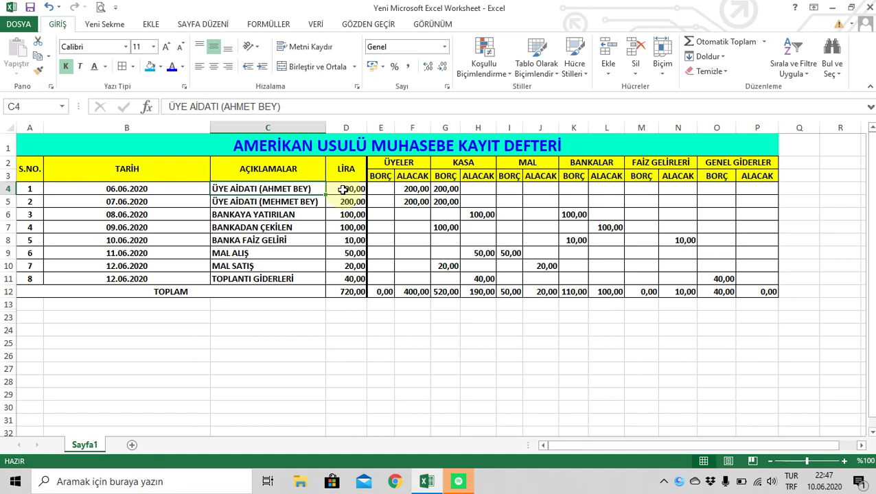
left_click_drag(342, 189, 464, 190)
left_click_drag(339, 201, 455, 200)
left_click_drag(346, 214, 571, 208)
left_click_drag(350, 227, 618, 236)
left_click(537, 254)
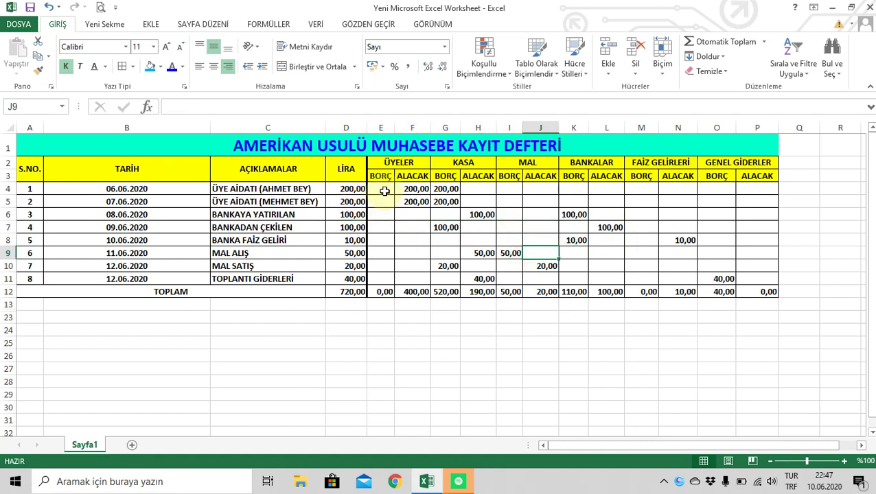
- Examine how the first member dues amount in row 4 is posted to KASA BORÇ and ÜYELER ALACAK
left_click_drag(350, 189, 356, 217)
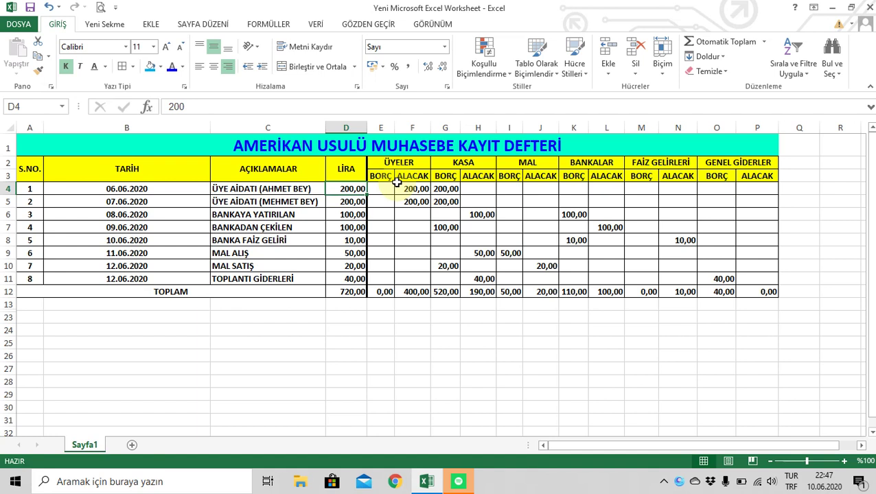
left_click(445, 190)
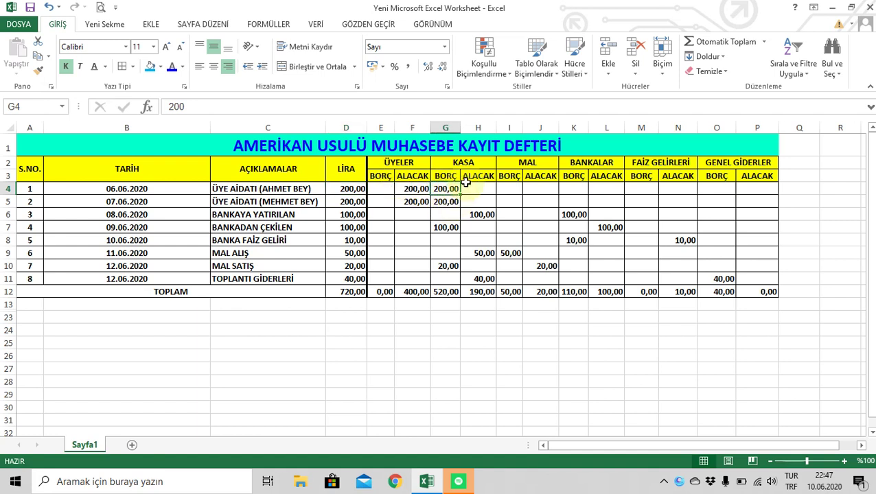
left_click(413, 189)
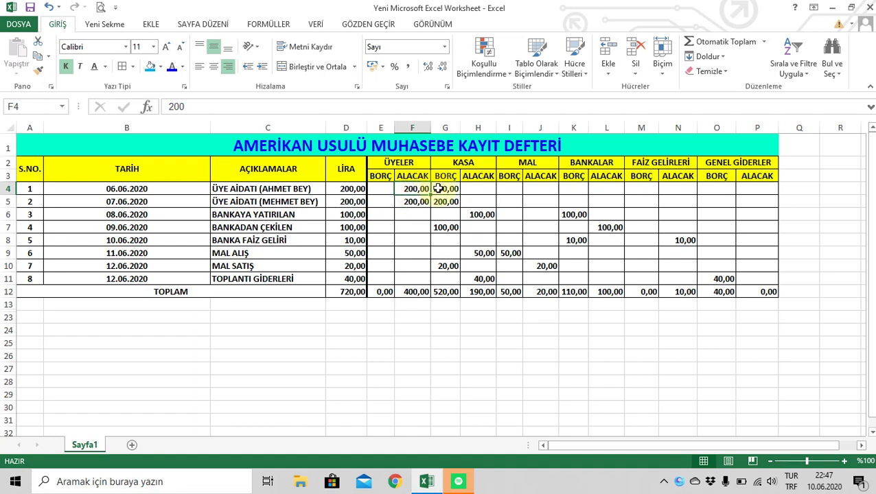
left_click(443, 188)
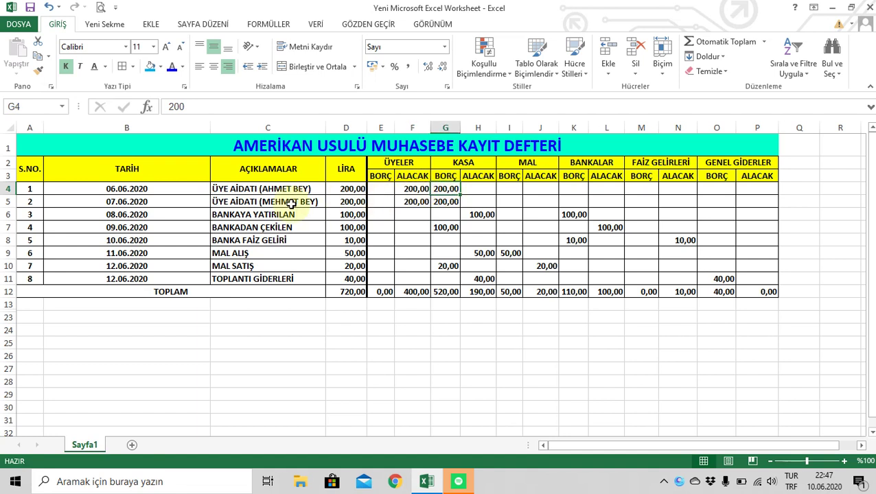
- Examine the second member dues entry in row 5, from its date and description through its ÜYELER and KASA postings
left_click(172, 203)
left_click(233, 202)
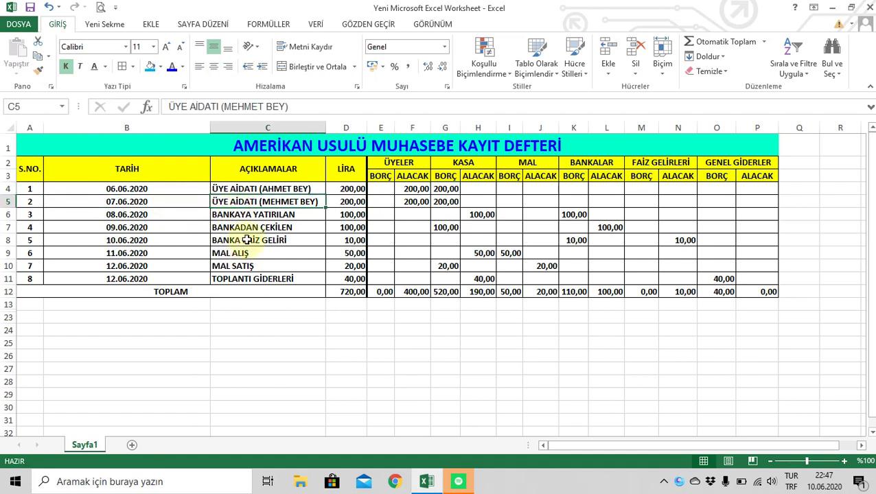
left_click(415, 202)
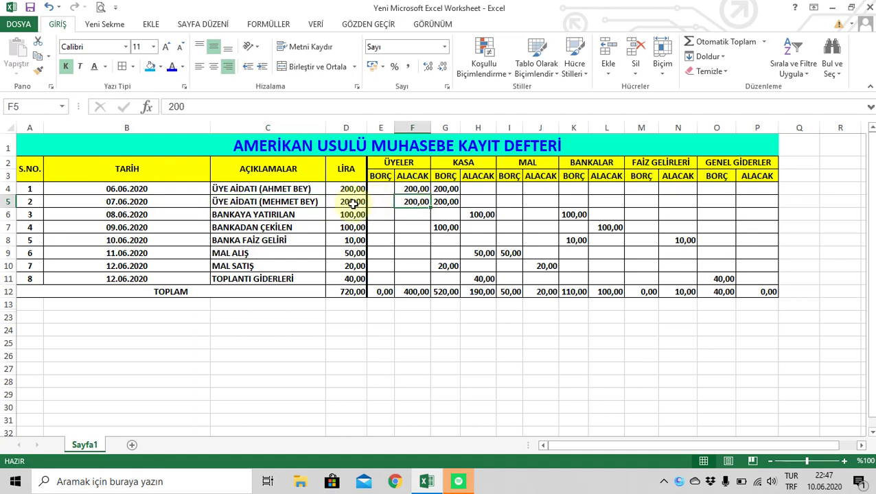
left_click_drag(346, 202, 445, 206)
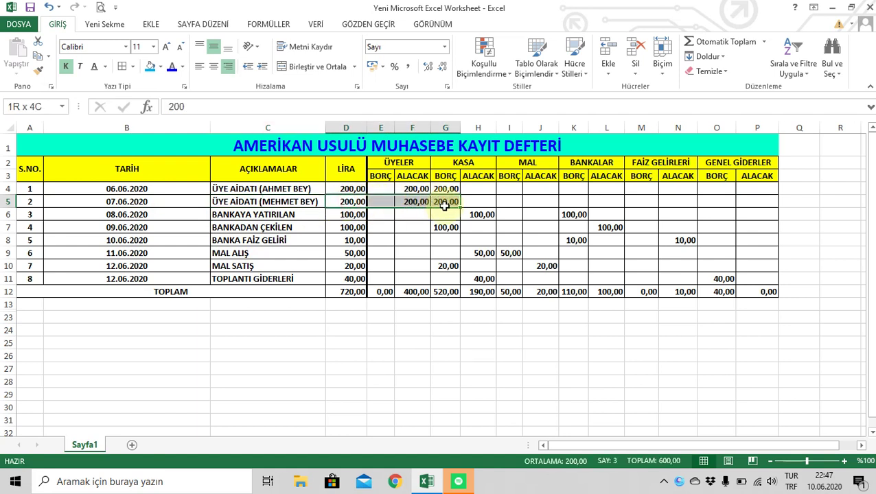
- Examine the BANKAYA YATIRILAN entry in row 6, comparing its LİRA amount with the KASA ALACAK and BANKALAR BORÇ postings
left_click(284, 215)
left_click(168, 215)
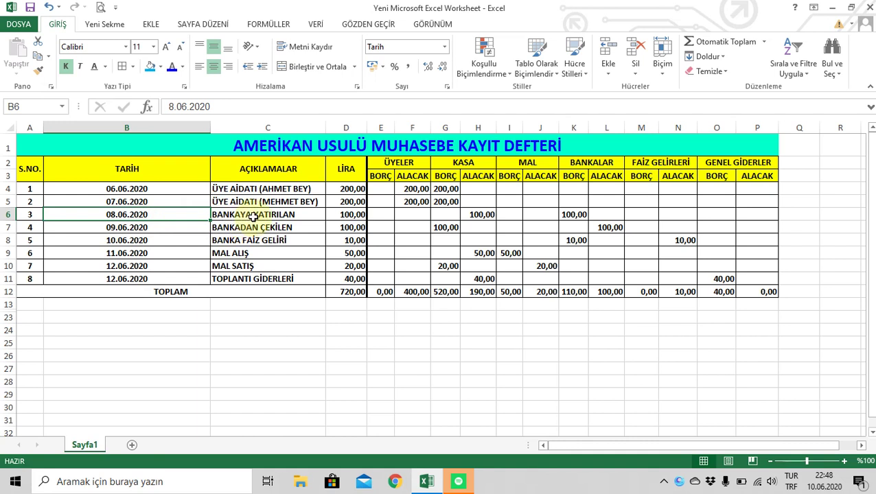
left_click(253, 215)
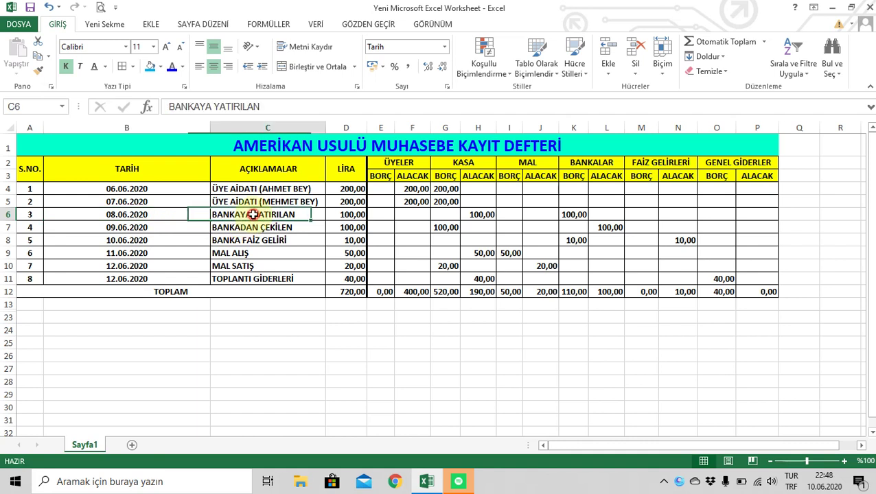
left_click(340, 215)
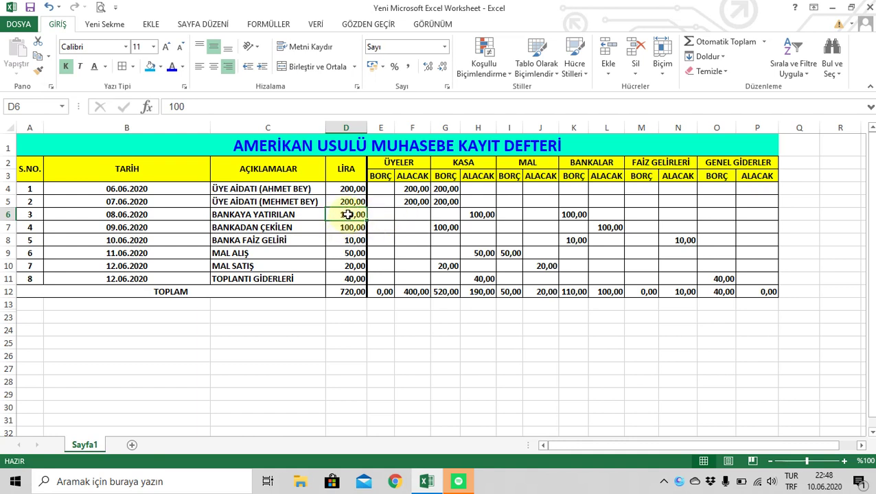
left_click(475, 214)
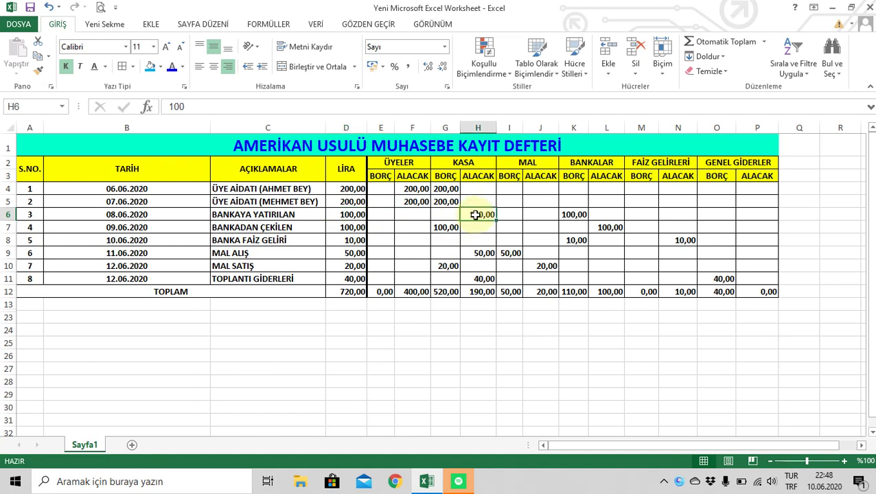
left_click(574, 215)
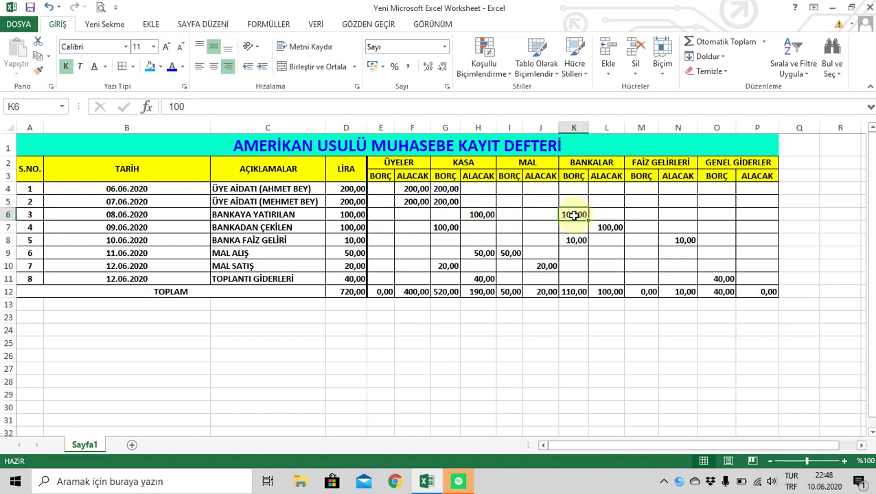
left_click(474, 215)
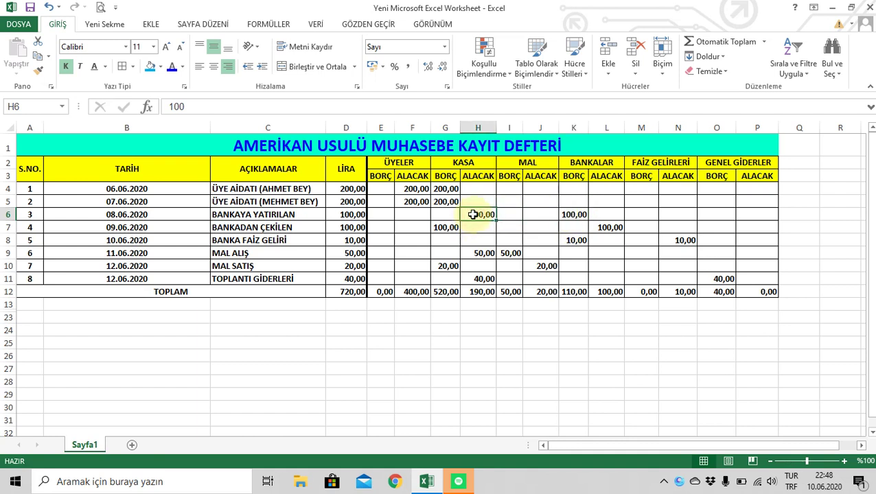
left_click(566, 215)
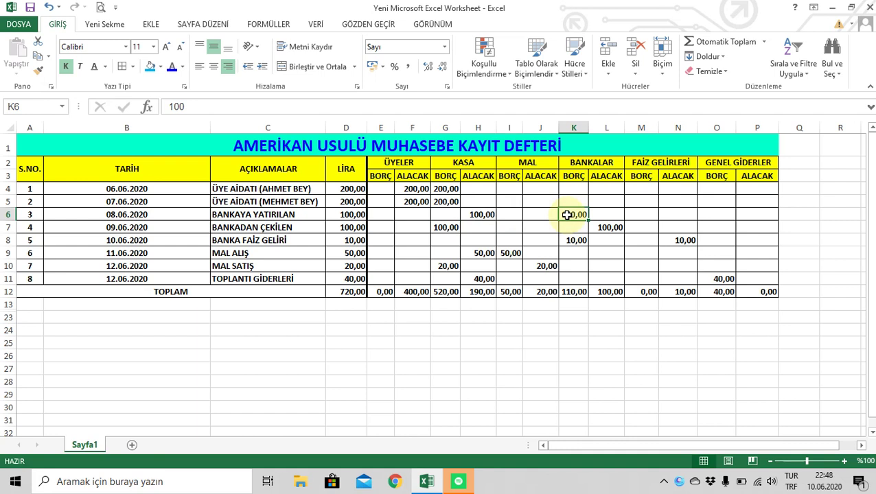
left_click(487, 215)
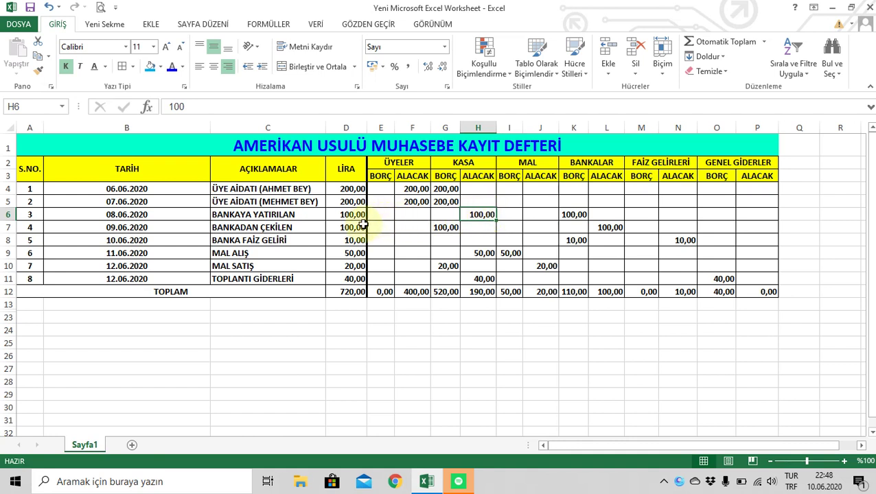
- Examine the BANKADAN ÇEKİLEN entry's KASA BORÇ and BANKALAR ALACAK postings in row 7, comparing the bank postings with those in row 6
left_click(298, 229)
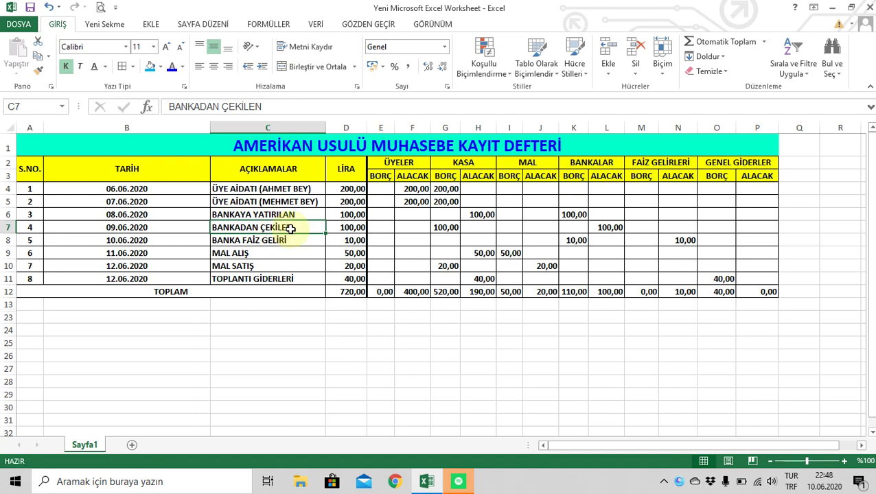
left_click_drag(184, 227, 283, 229)
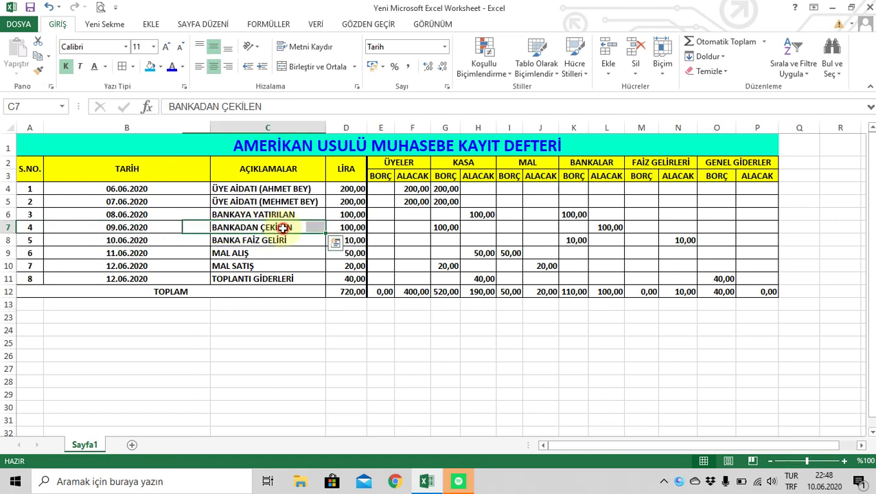
left_click(336, 226)
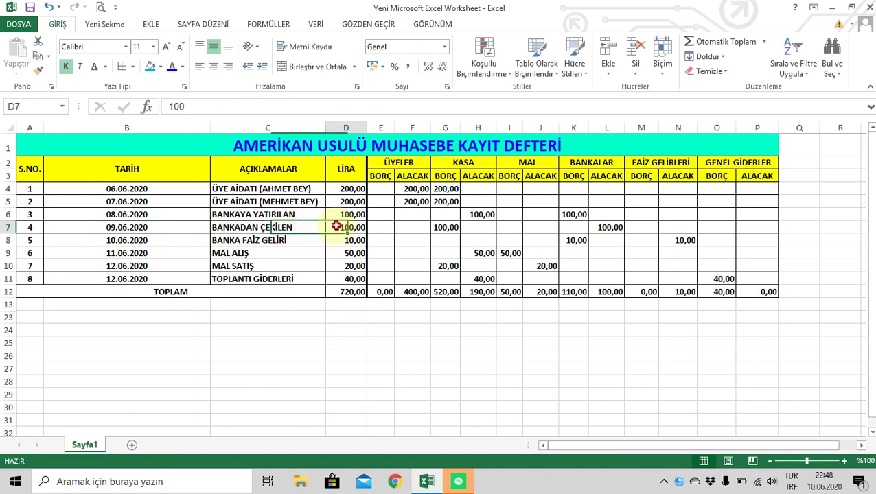
left_click(448, 228)
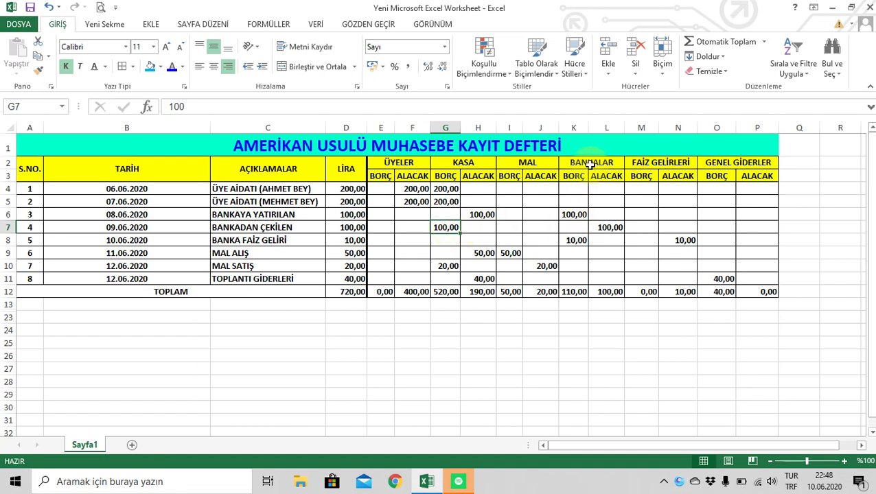
left_click_drag(591, 163, 596, 204)
left_click(601, 232)
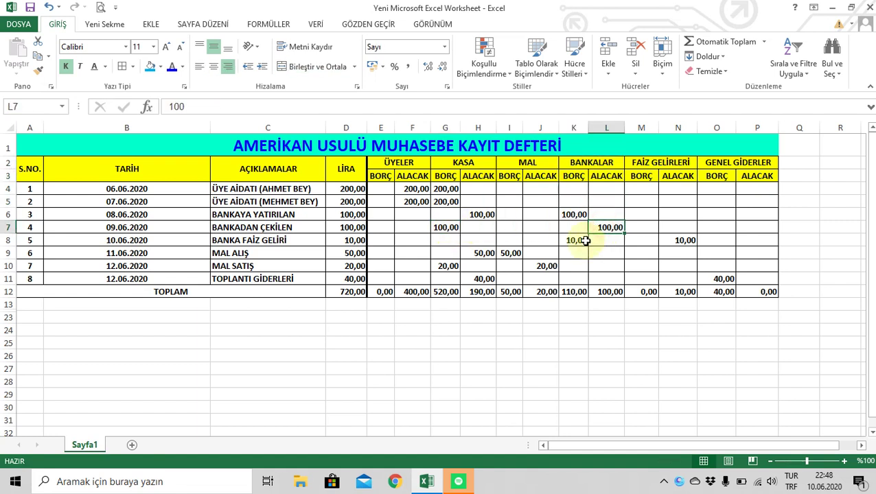
left_click(573, 214)
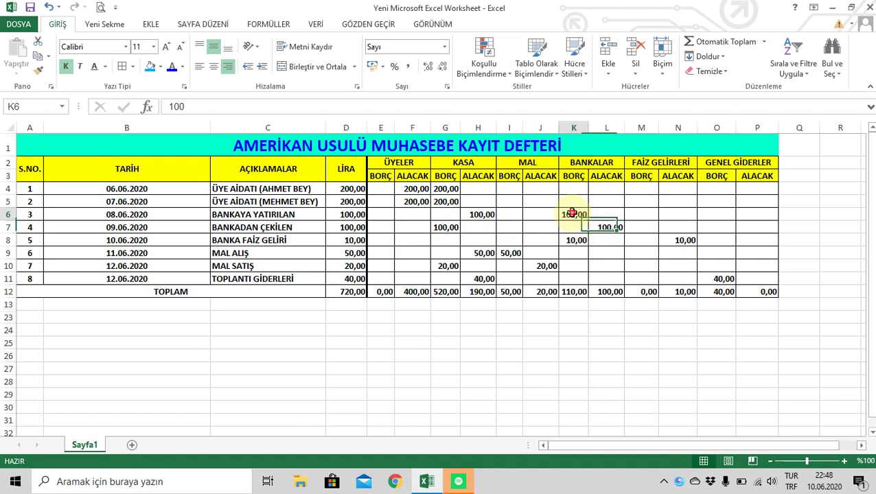
left_click_drag(573, 213, 595, 229)
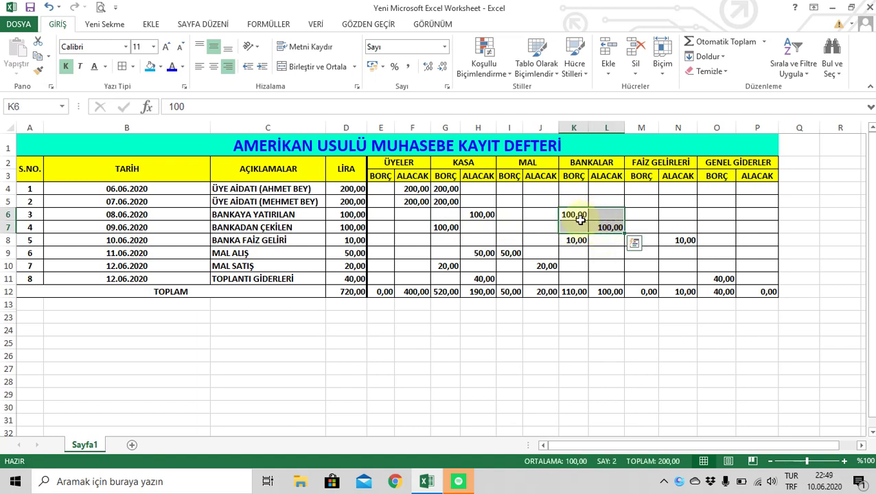
- Examine the BANKA FAİZ GELİRİ entry in row 8 and its postings to BANKALAR BORÇ and FAİZ GELİRLERİ ALACAK
left_click(287, 241)
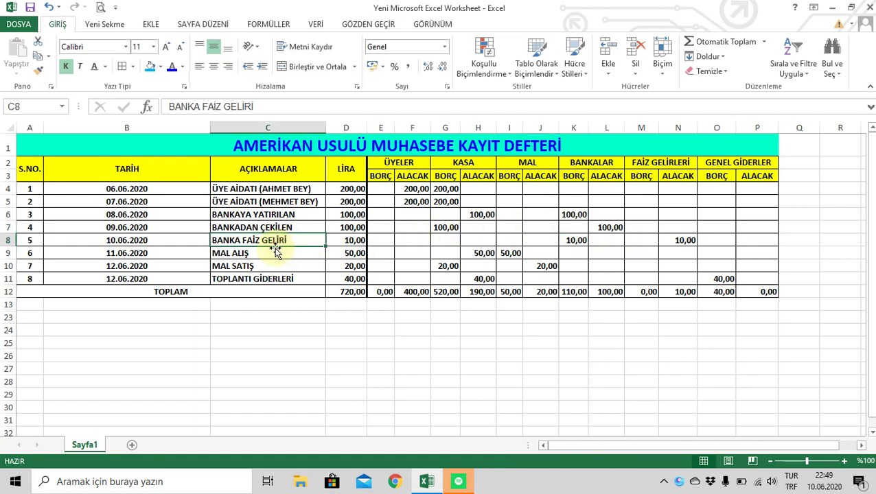
left_click(139, 244)
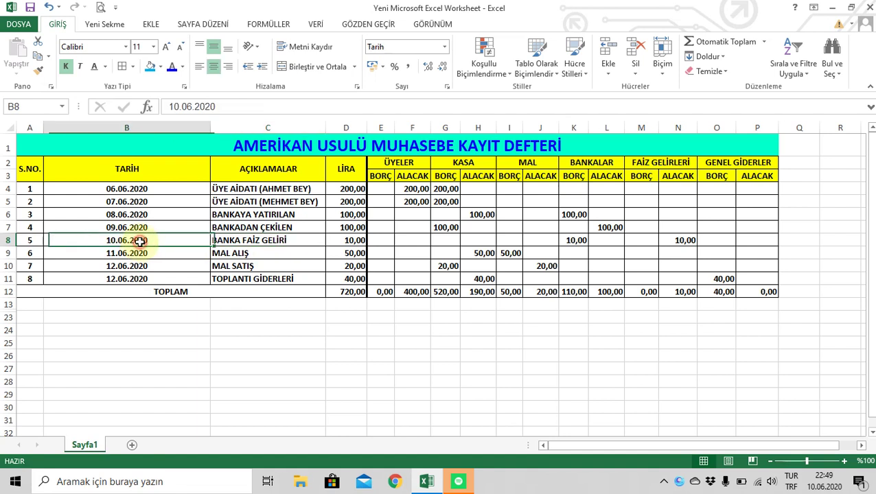
left_click(247, 240)
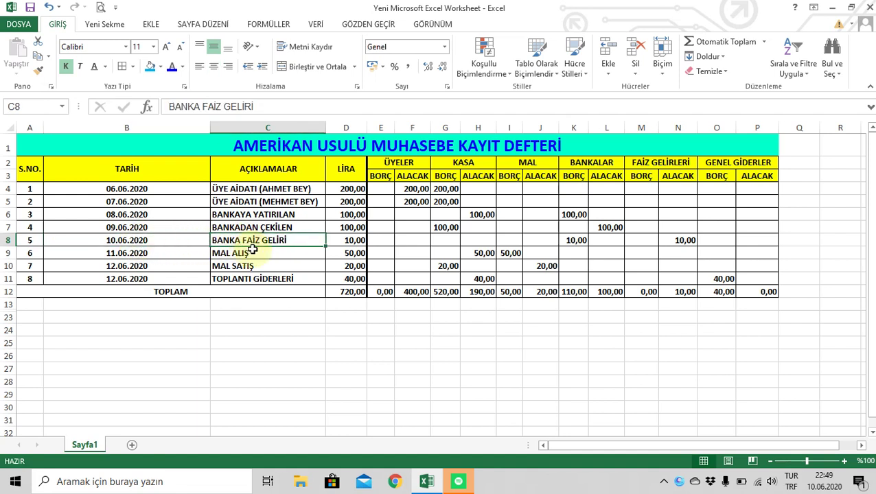
left_click(342, 240)
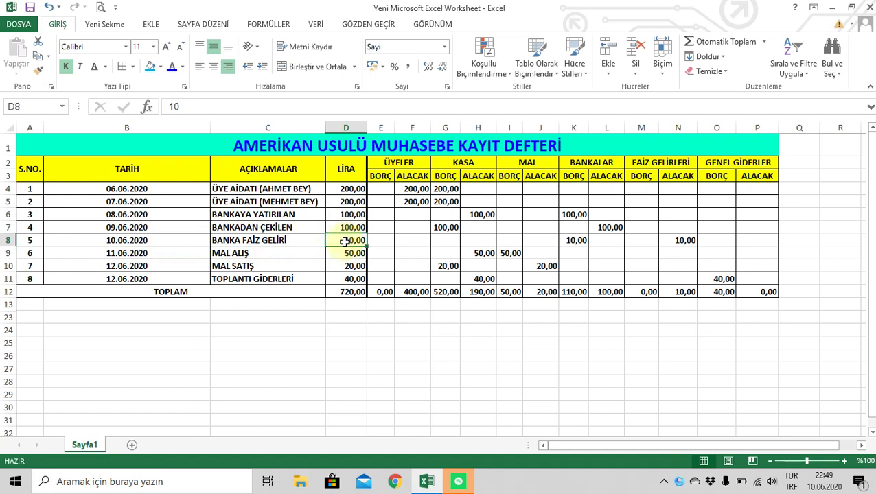
left_click(578, 242)
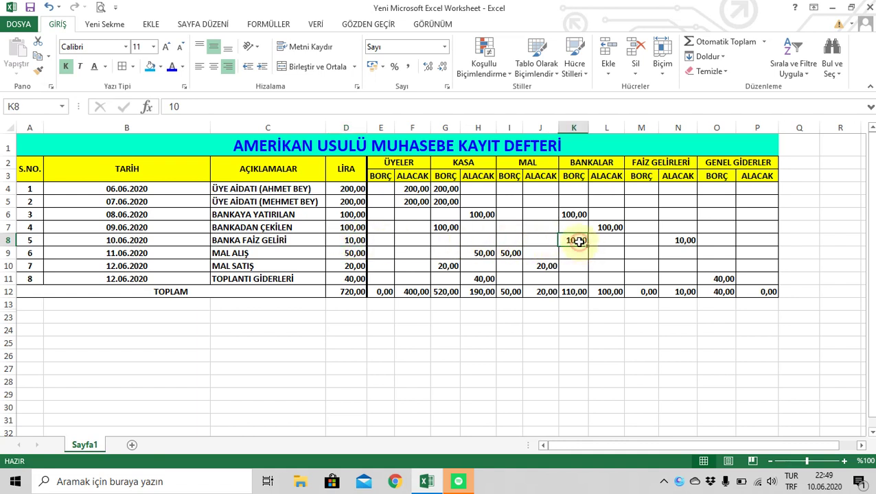
left_click(676, 238)
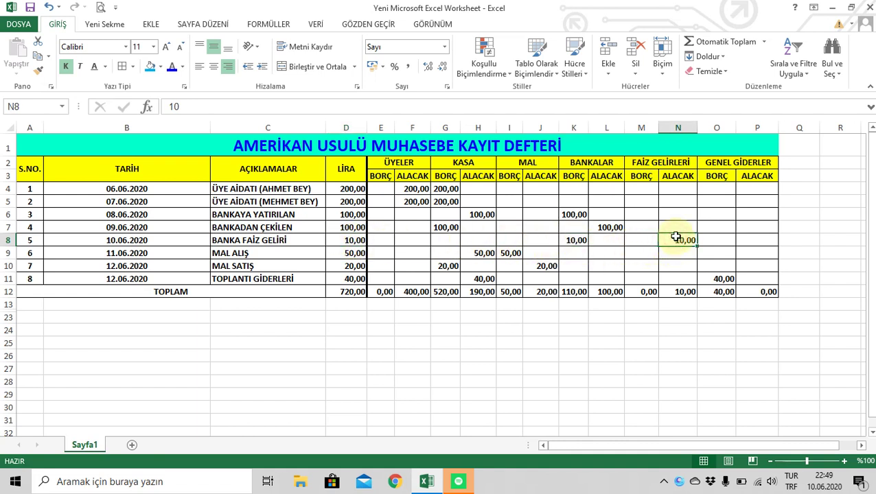
- Compare the BANKALAR BORÇ posting with the FAİZ GELİRLERİ ALACAK posting of the bank interest entry in row 8
left_click(574, 239)
left_click(667, 239)
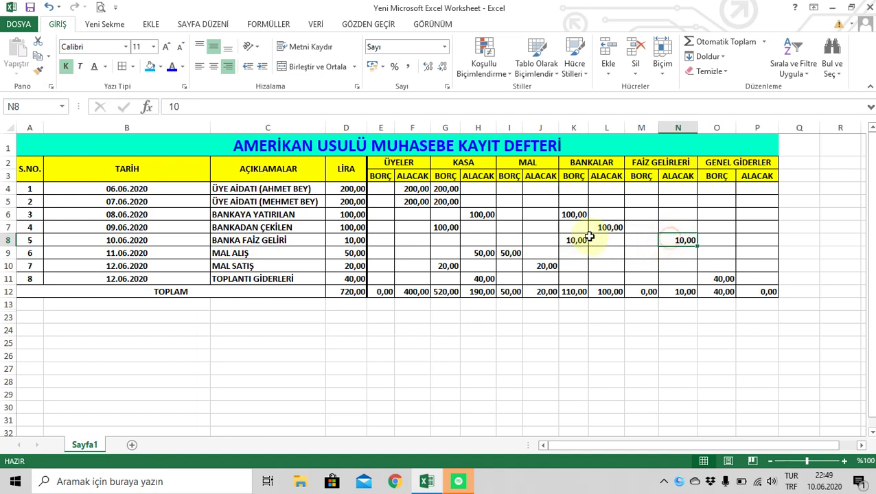
left_click(575, 241)
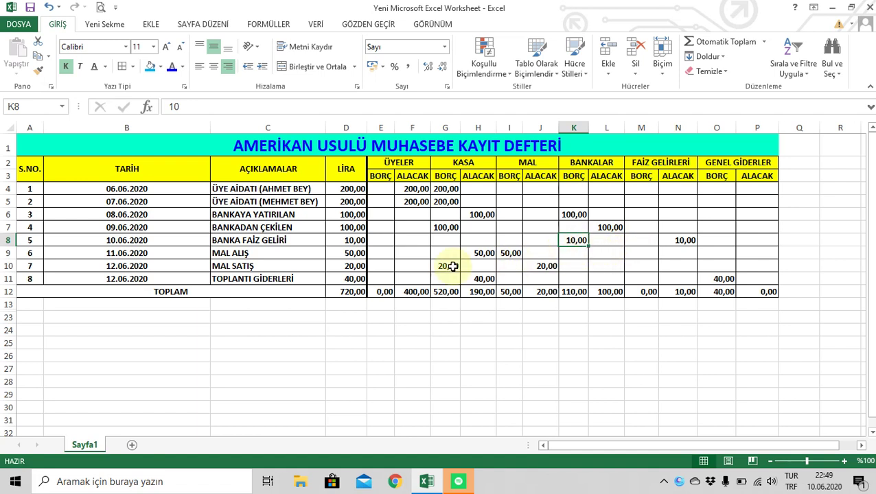
- Examine the MAL ALIŞ entry in row 9, from its description, date and LİRA amount to its KASA ALACAK posting
left_click(242, 254)
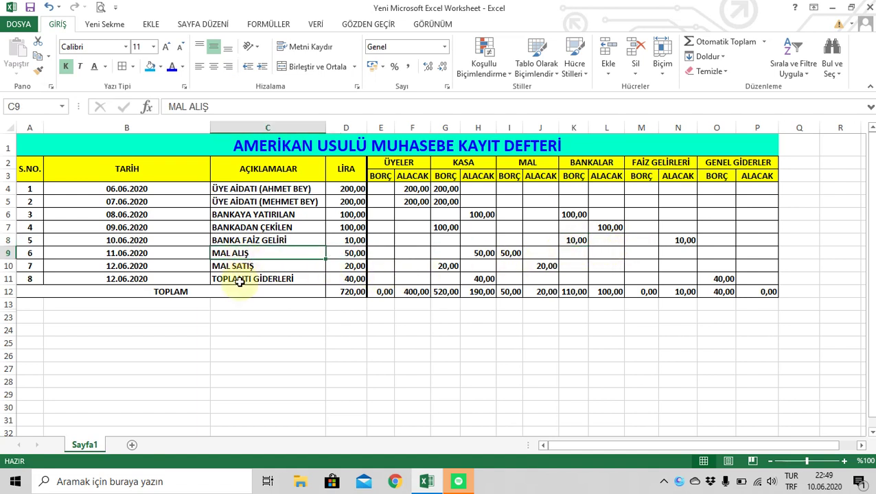
left_click(150, 255)
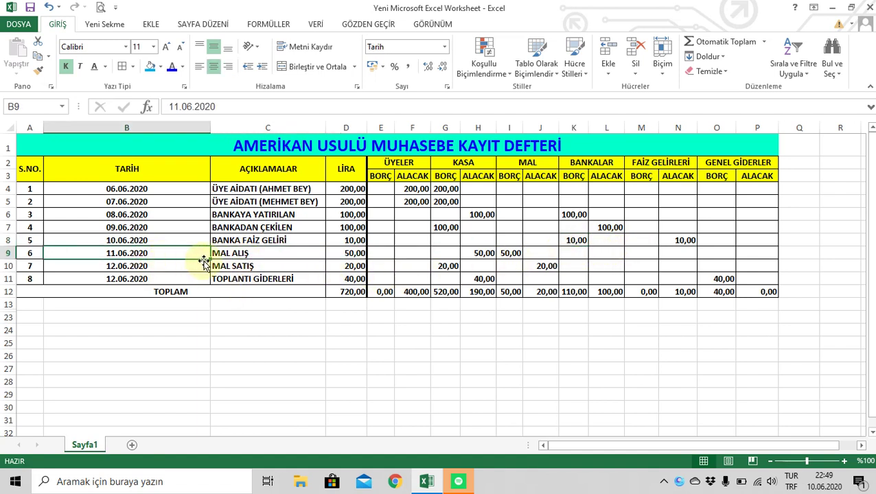
left_click(337, 258)
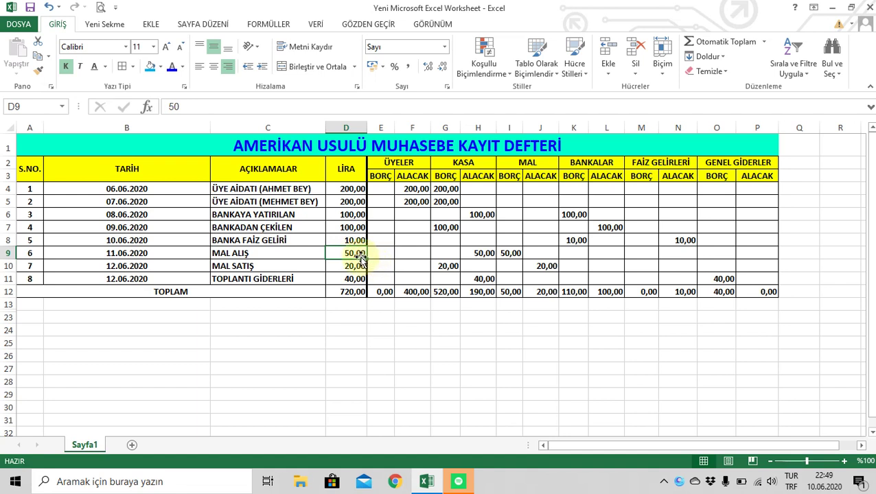
left_click(479, 253)
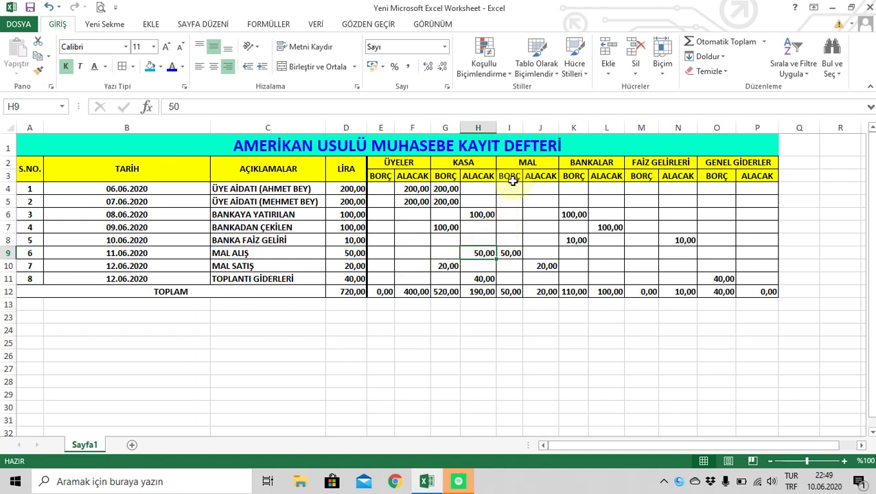
left_click(485, 250)
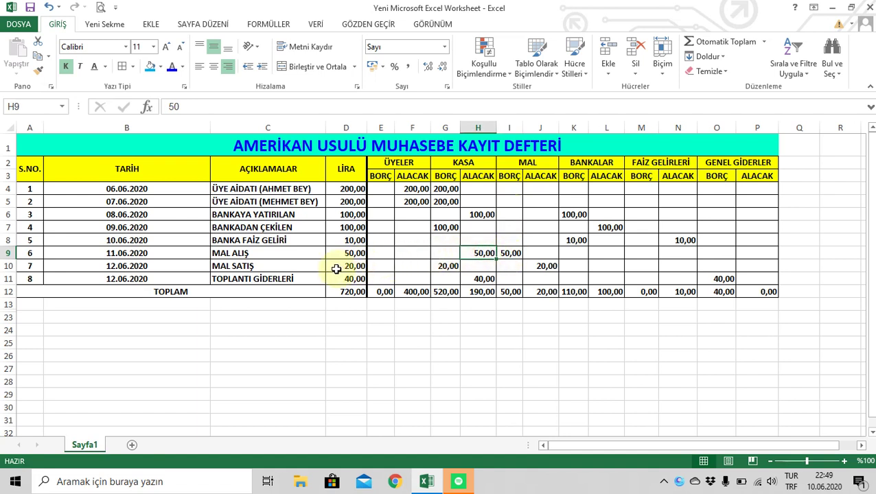
- Examine the MAL SATIŞ entry in row 10, comparing its LİRA amount with the KASA BORÇ and MAL ALACAK postings
left_click(261, 267)
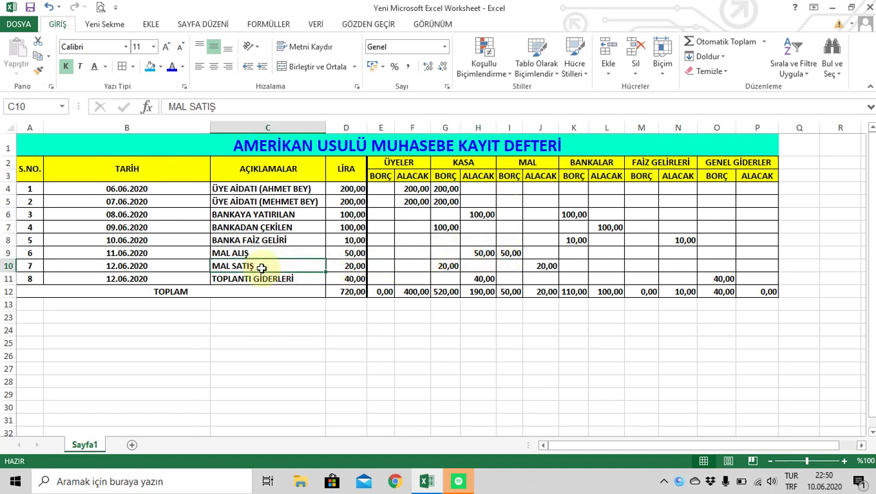
left_click(341, 268)
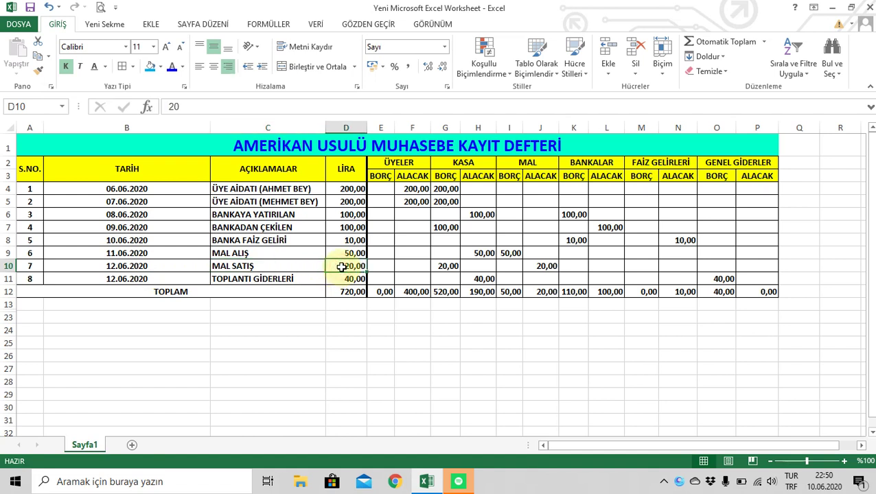
left_click(448, 268)
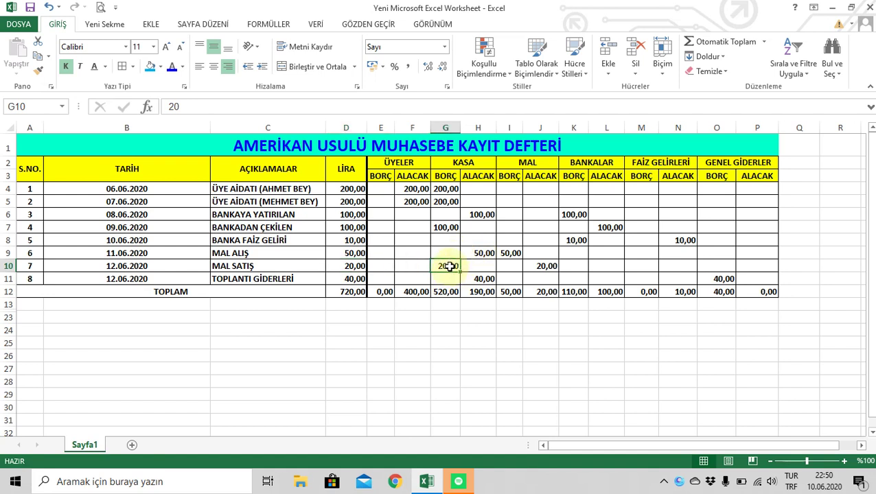
left_click(535, 265)
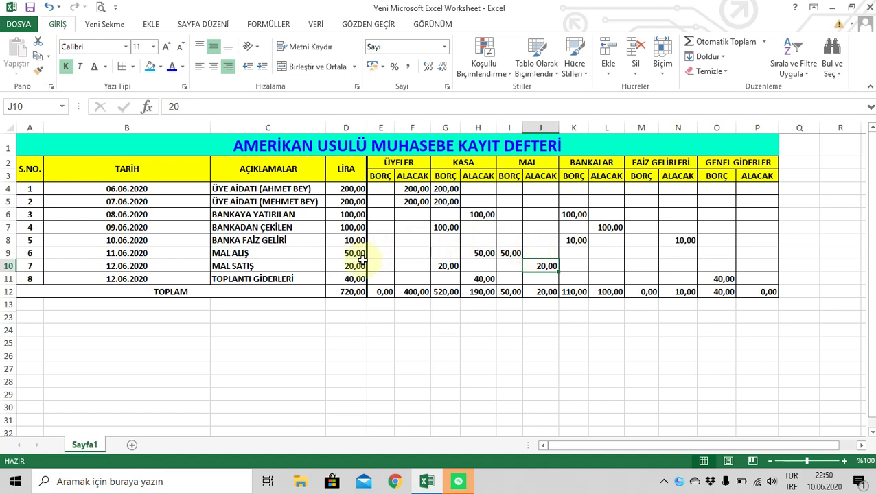
- Examine the TOPLANTI GİDERLERİ entry in row 11, from its date and amount to its KASA ALACAK and GENEL GİDERLER BORÇ postings
left_click(151, 280)
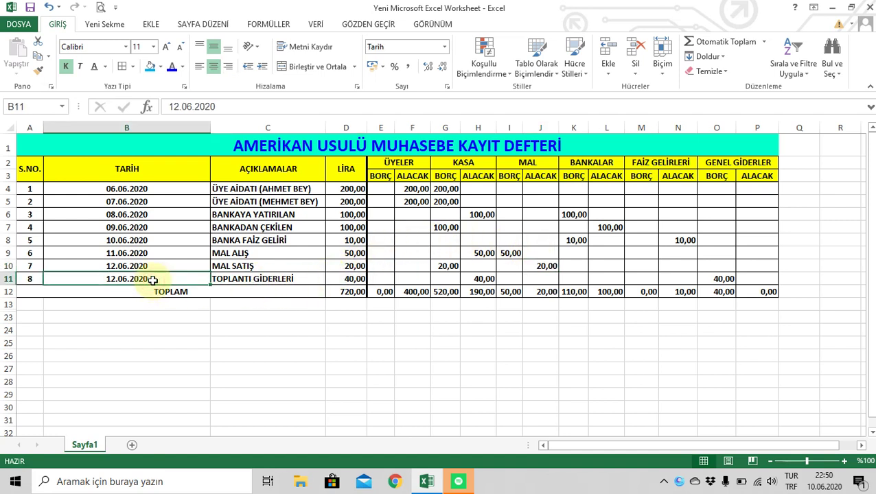
left_click(253, 278)
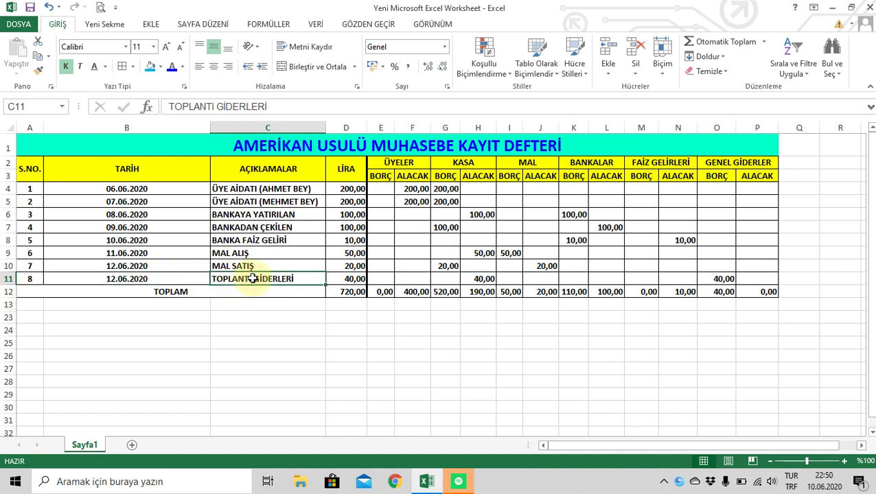
left_click(338, 280)
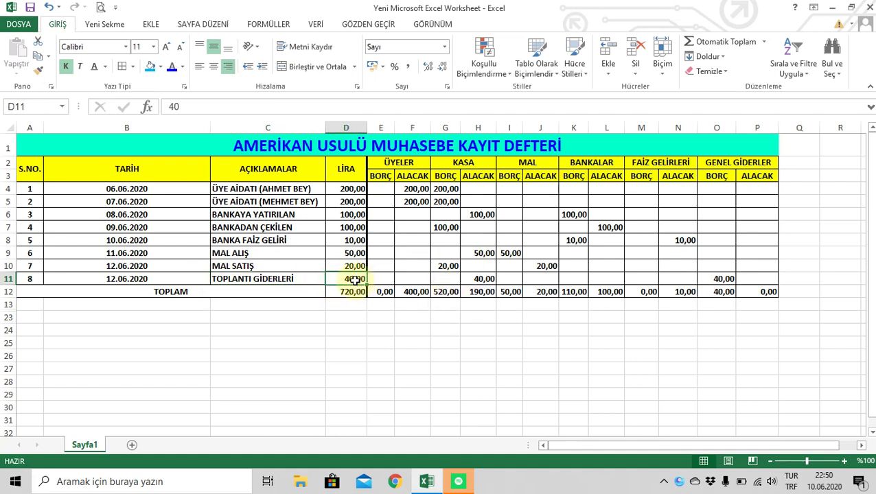
left_click(477, 278)
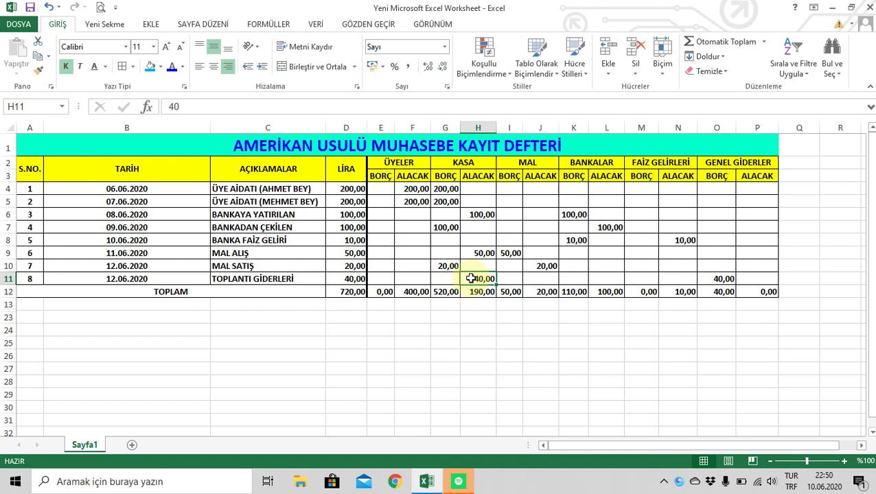
left_click(720, 279)
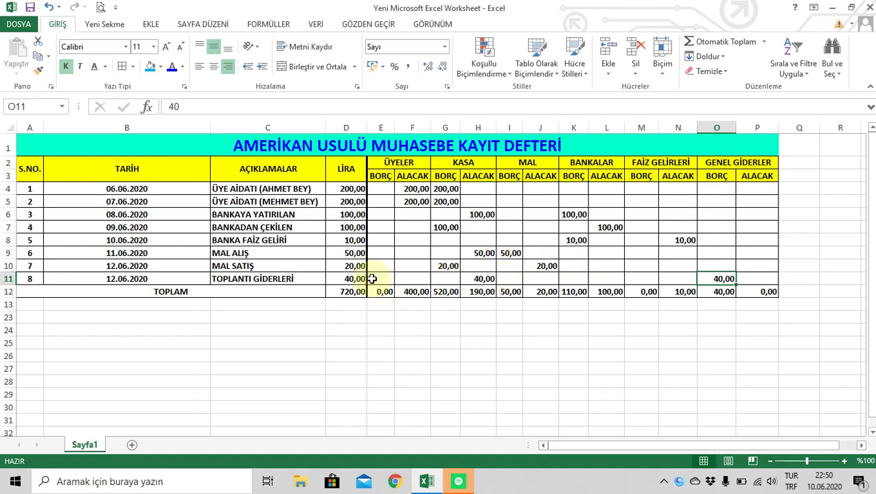
- Review the BORÇ and ALACAK columns of ÜYELER, MAL, BANKALAR and GENEL GİDERLER down to their totals in row 12
left_click(418, 240)
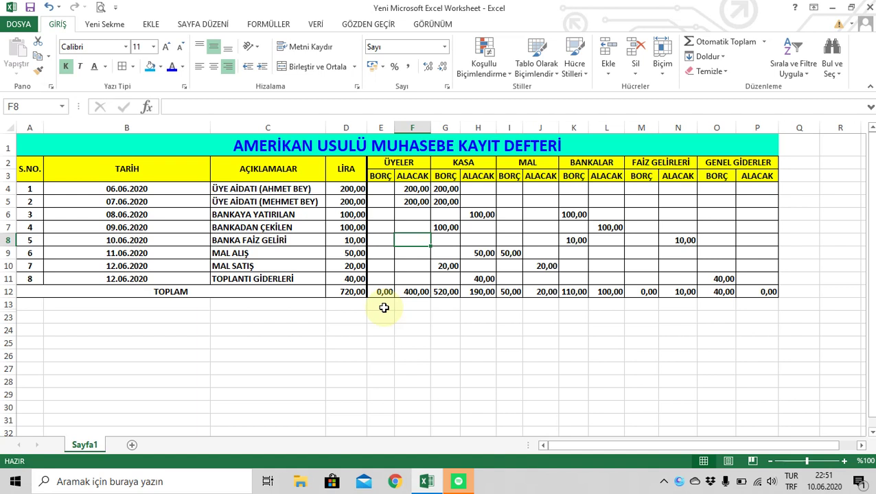
left_click_drag(390, 163, 424, 287)
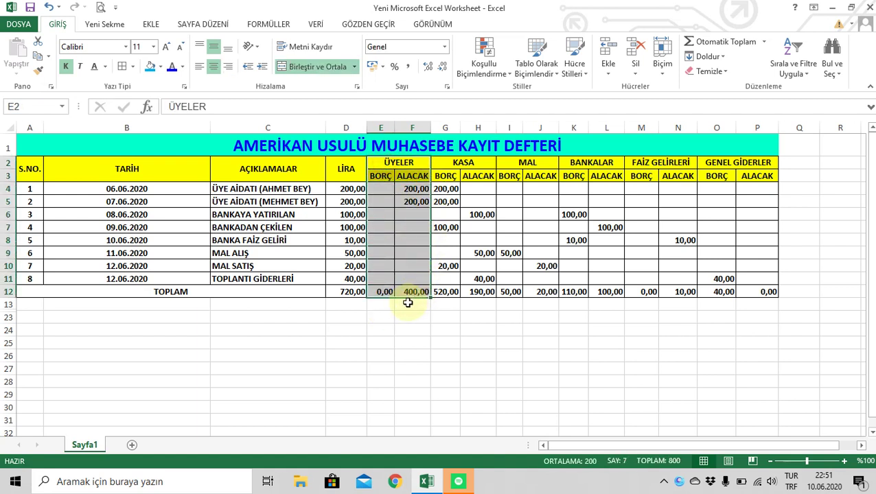
left_click_drag(368, 303, 422, 166)
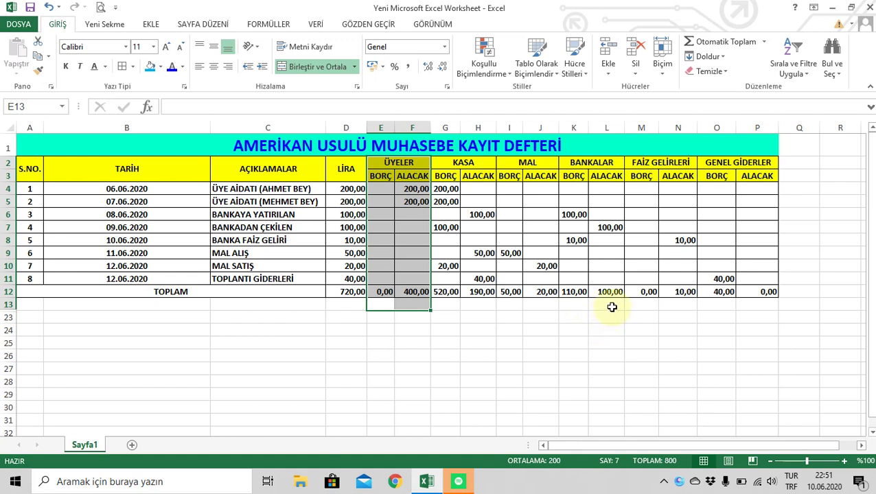
left_click(569, 303)
left_click_drag(514, 303, 536, 177)
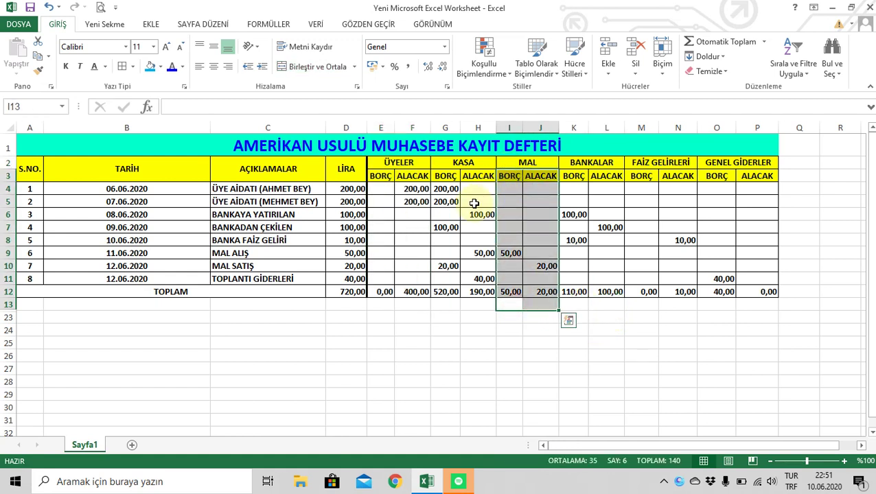
left_click(533, 271)
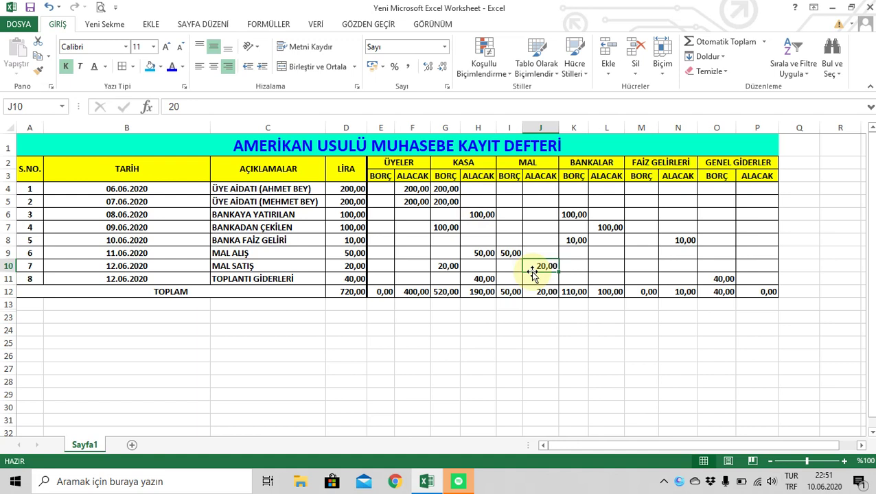
left_click_drag(569, 303, 604, 175)
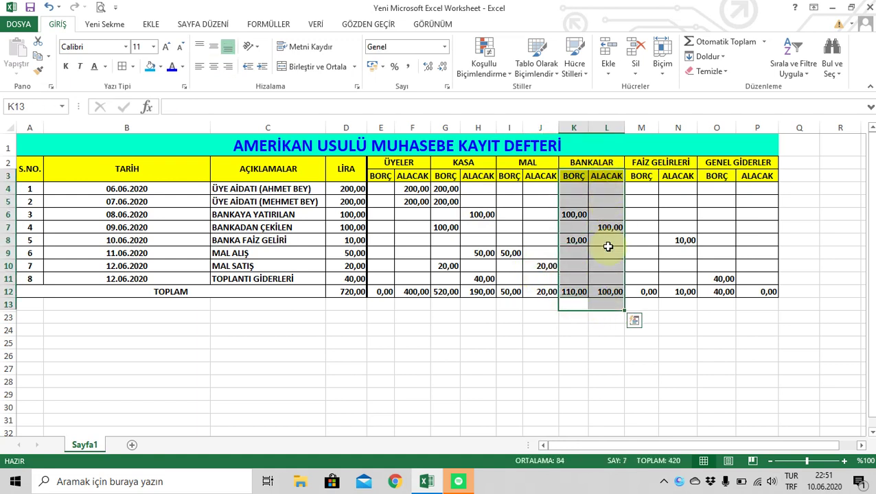
left_click(598, 303)
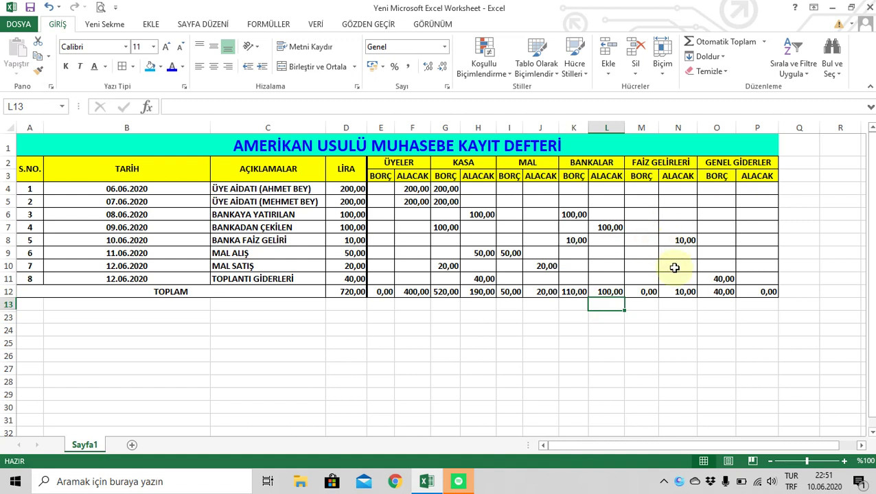
left_click_drag(710, 304, 745, 190)
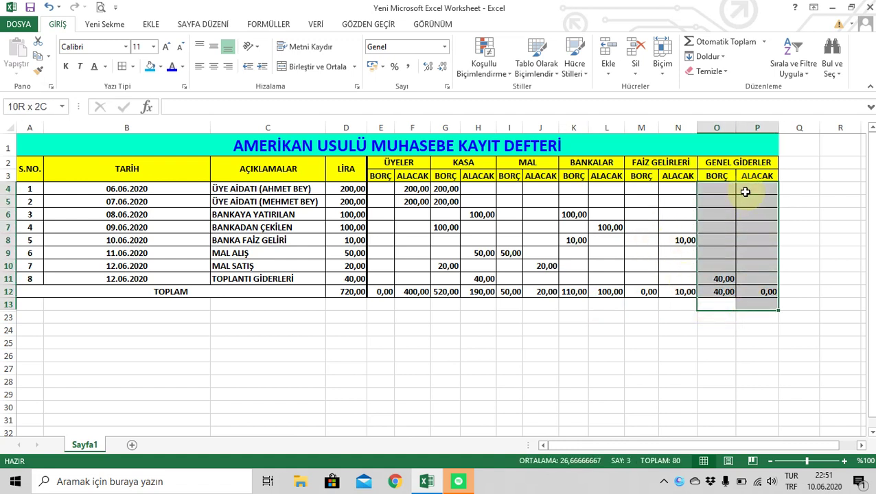
left_click(399, 307)
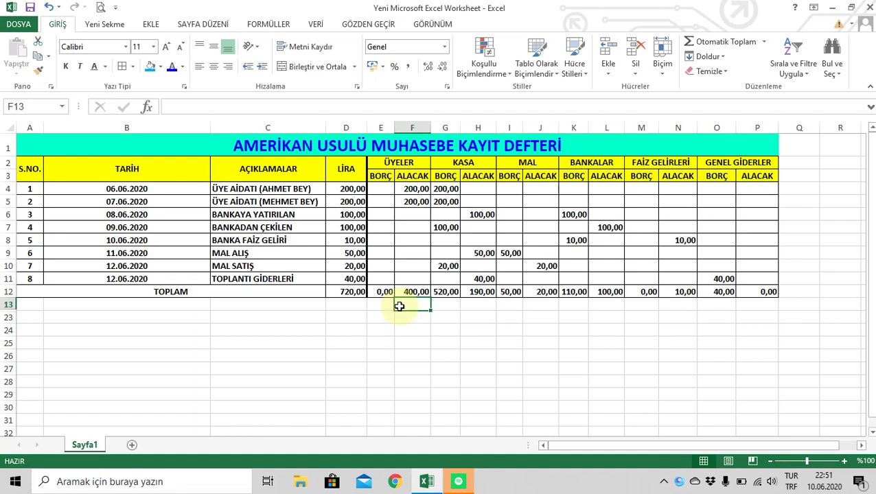
- Unhide rows 14 to 22 beneath the ledger's TOPLAM row
left_click(205, 318)
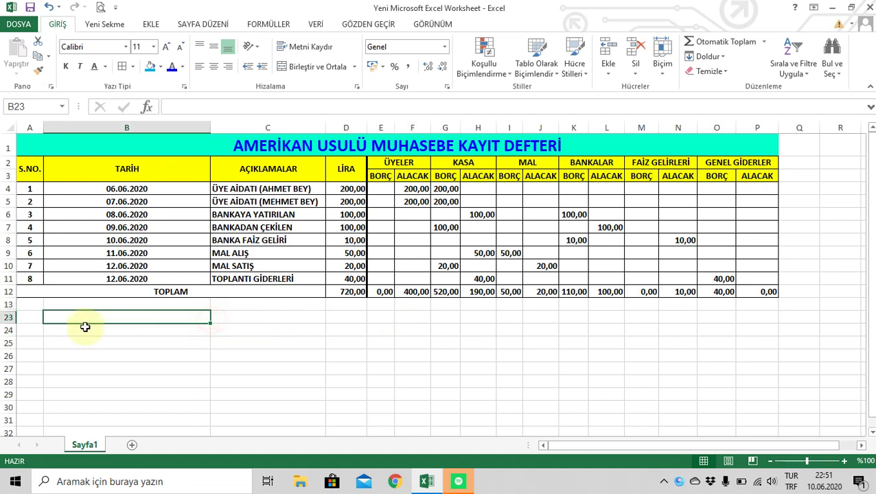
left_click(5, 318)
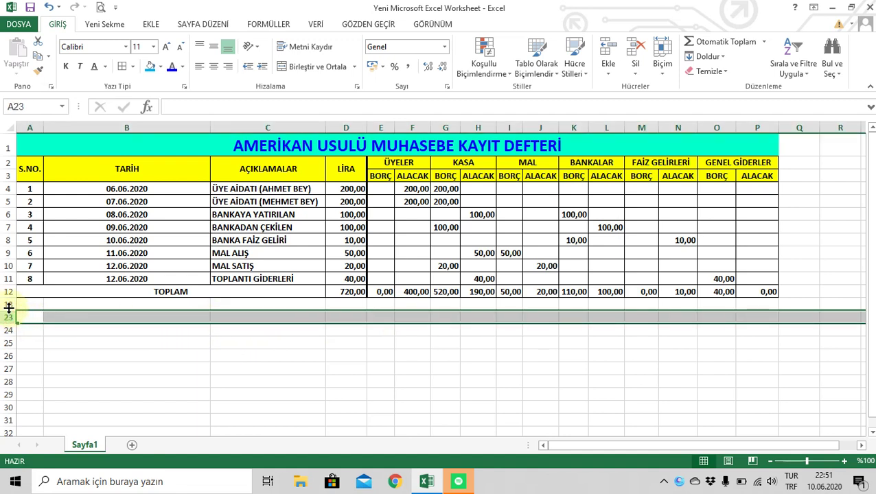
left_click_drag(8, 303, 10, 427)
right_click(9, 427)
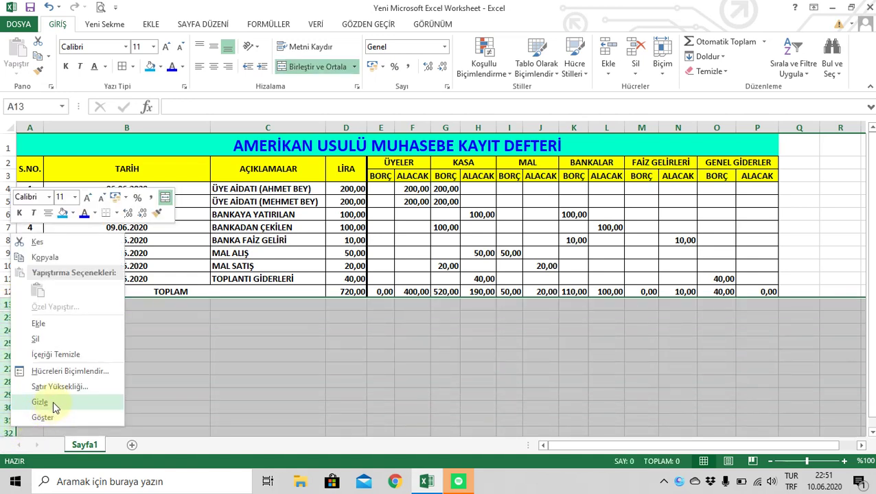
left_click(46, 419)
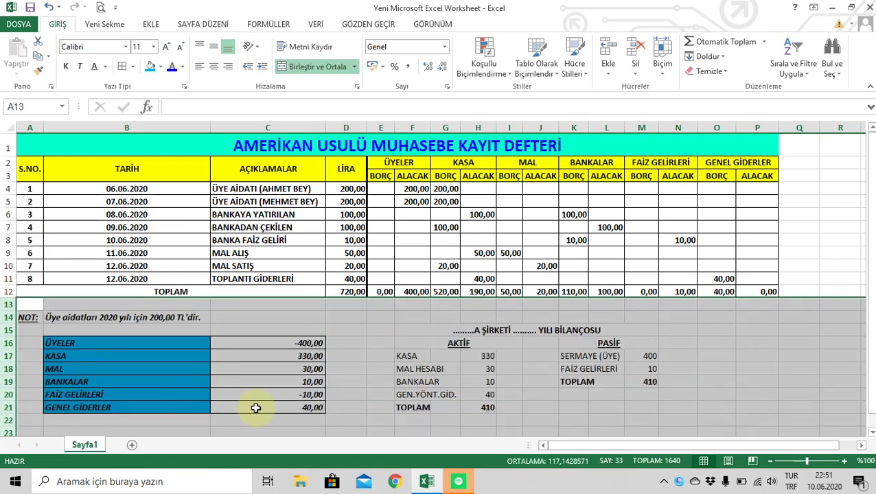
left_click(377, 353)
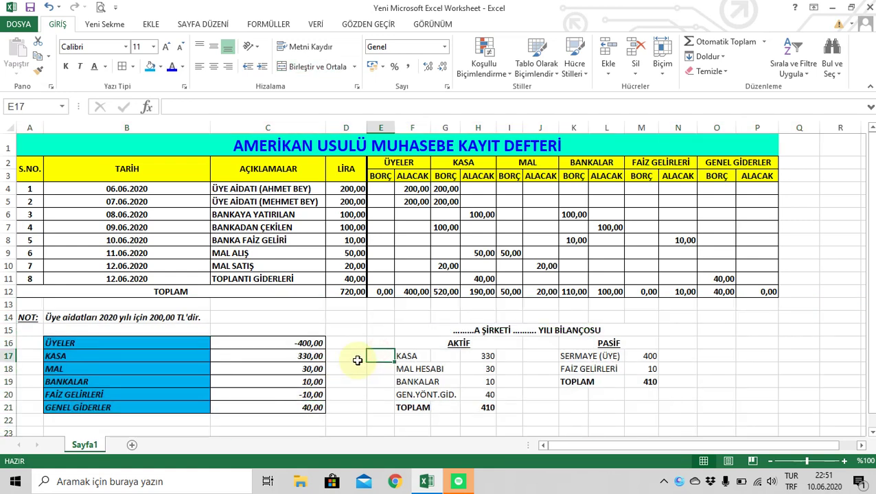
- Read the membership dues note in row 14 and the account balance list in B16:C21
left_click(115, 318)
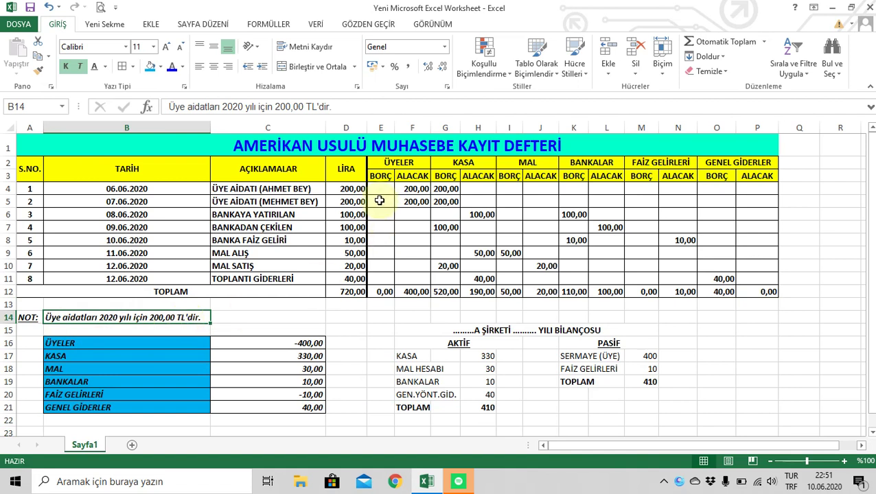
left_click(263, 321)
left_click(148, 345)
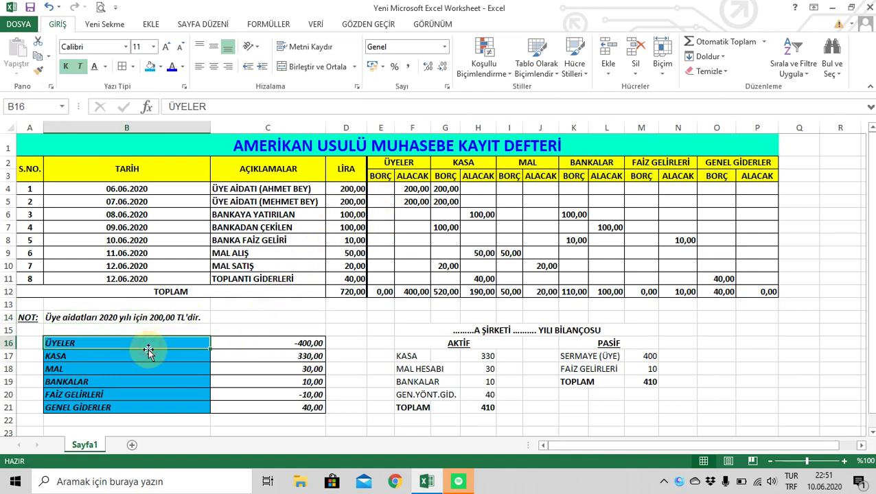
left_click(249, 344)
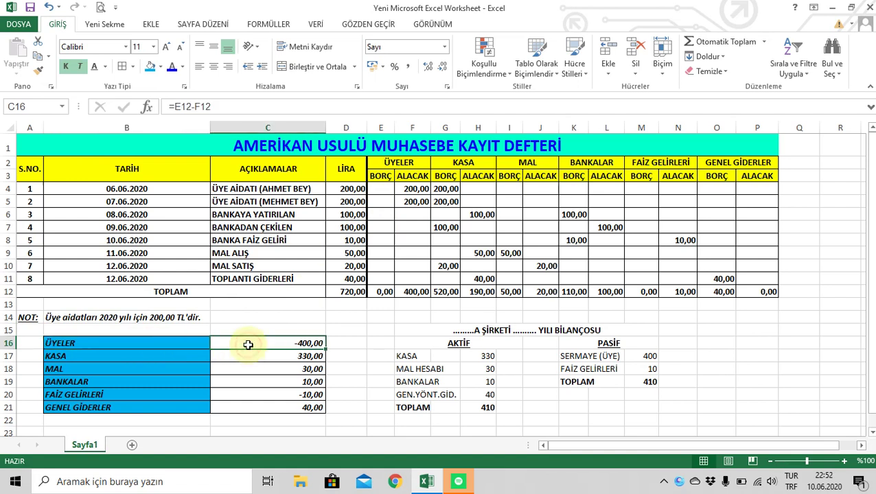
left_click_drag(273, 343, 274, 405)
- Trace the ÜYELER balance formula in C16 back to the ÜYELER BORÇ and ALACAK totals in row 12
left_click(280, 348)
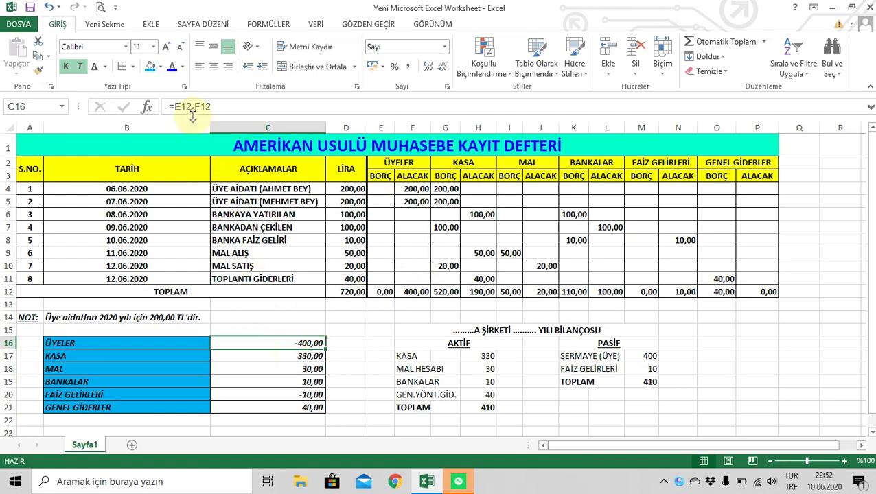
left_click(381, 128)
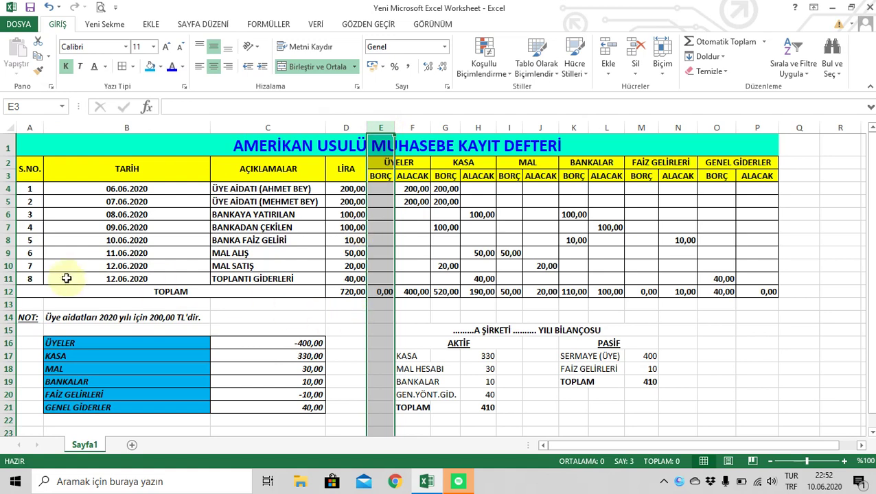
left_click(9, 291)
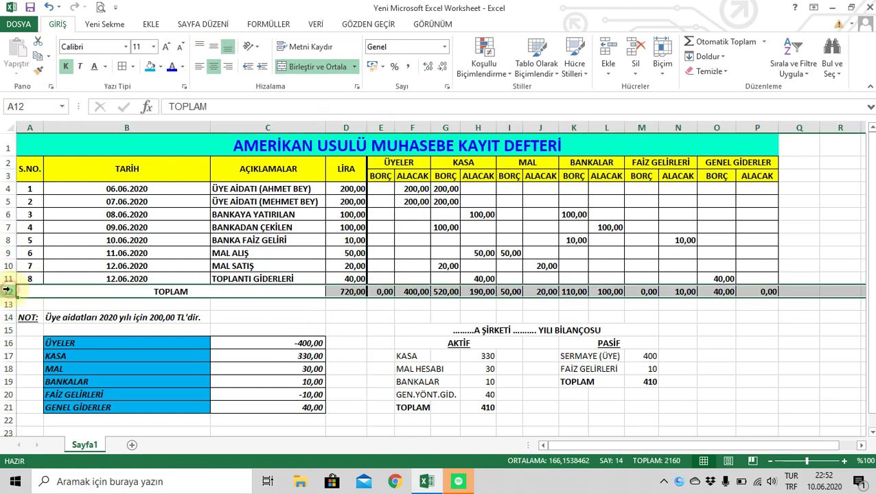
left_click(426, 288)
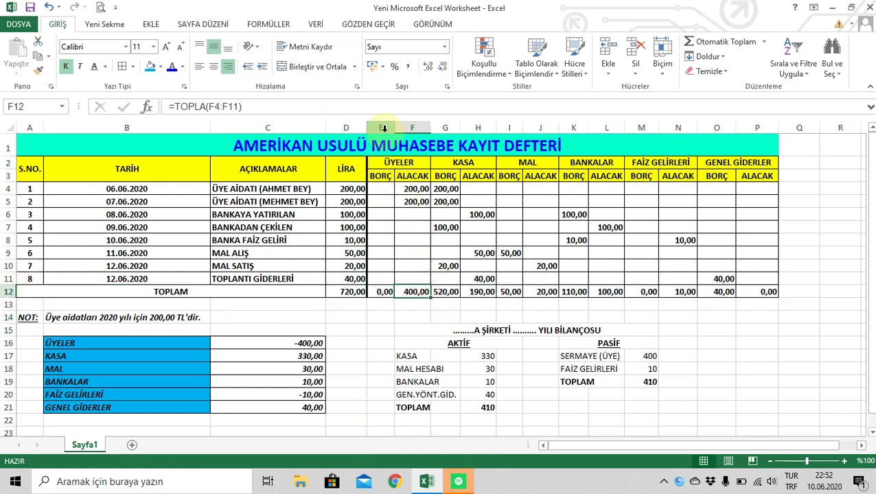
left_click(301, 341)
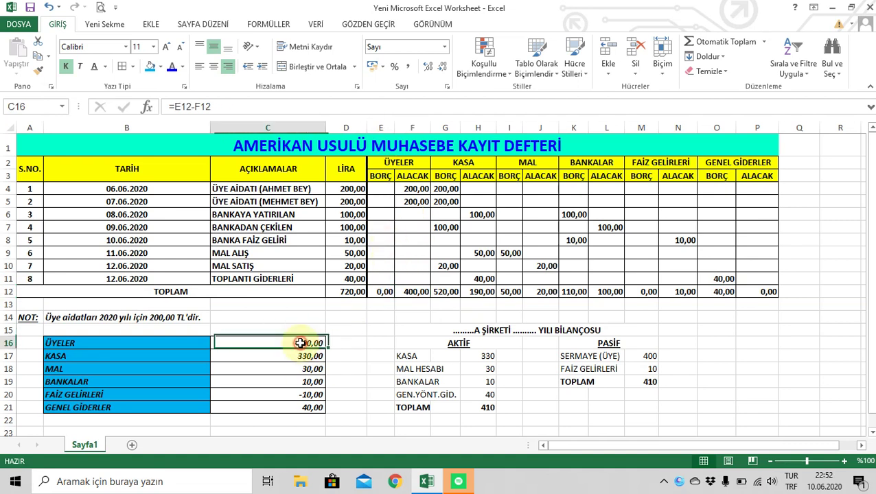
left_click(412, 292)
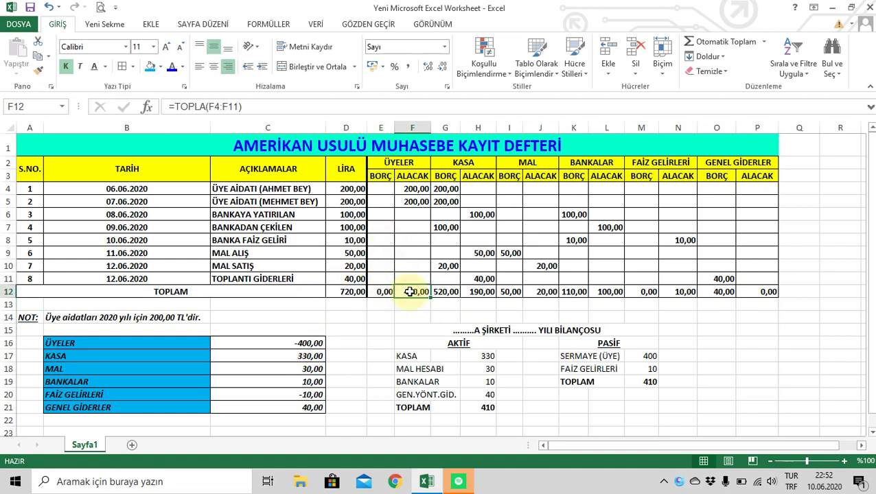
left_click(315, 344)
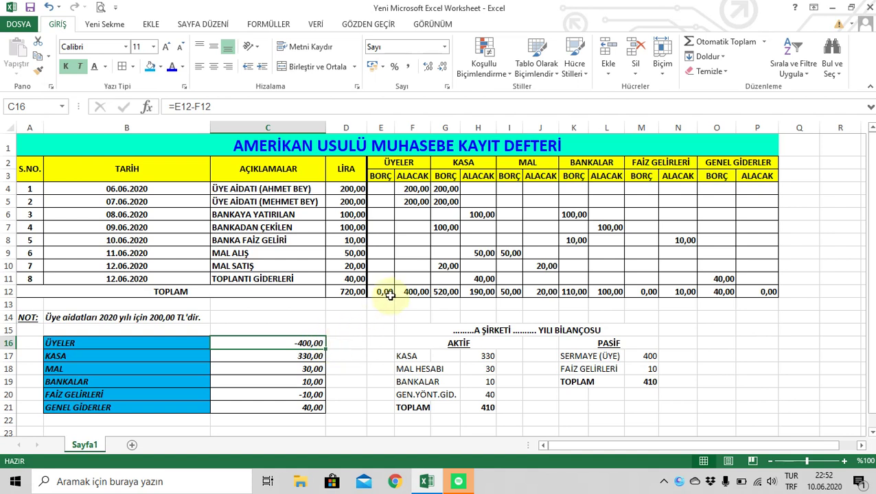
- Compare the KASA balance in C17 with the KASA BORÇ and ALACAK totals in row 12
left_click(299, 357)
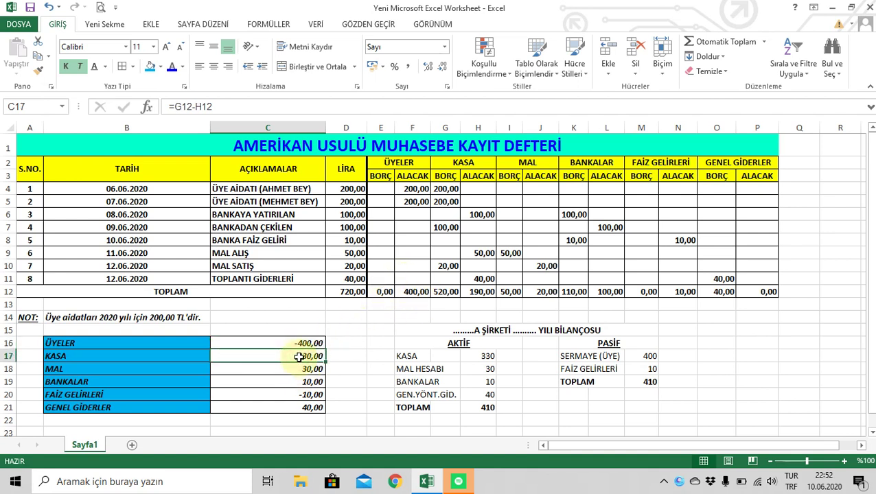
left_click(446, 293)
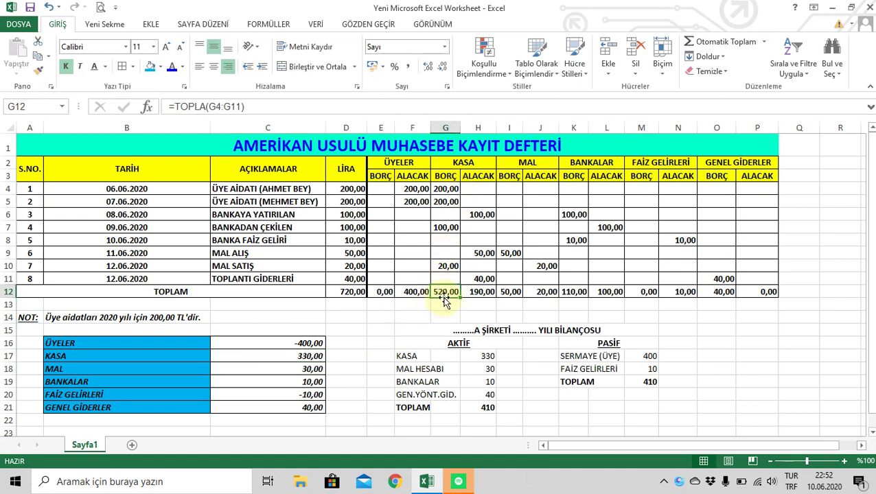
left_click(479, 293)
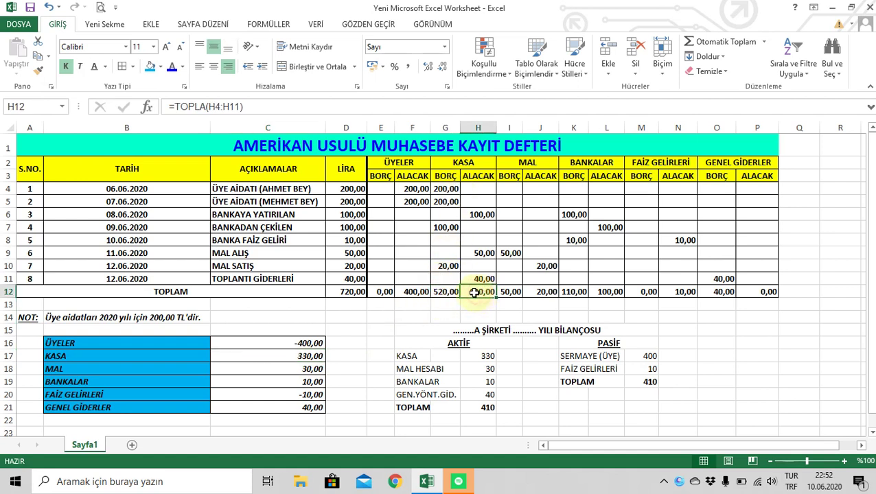
left_click(316, 354)
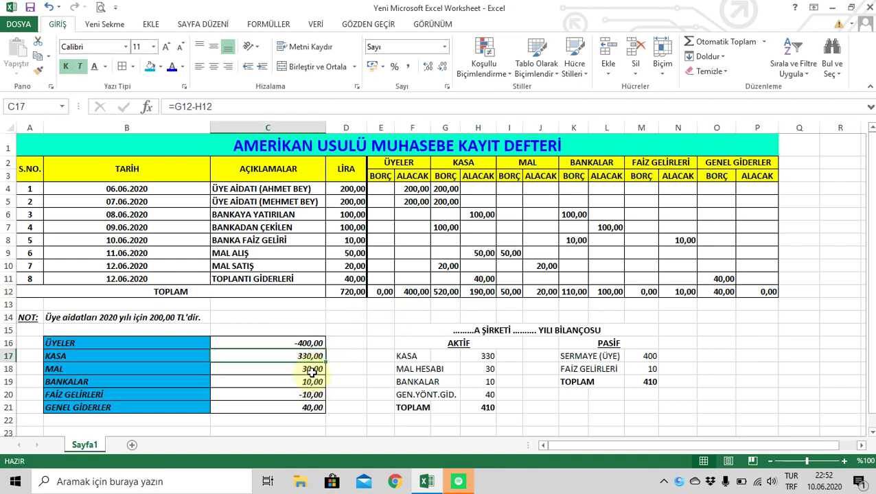
- Check the MAL and BANKALAR balances in C18 and C19 against their column totals in row 12
left_click(312, 368)
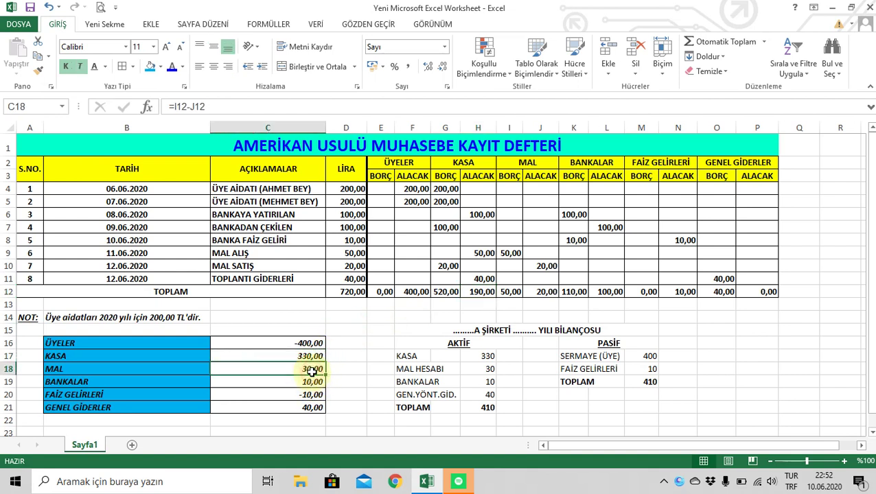
left_click(510, 291)
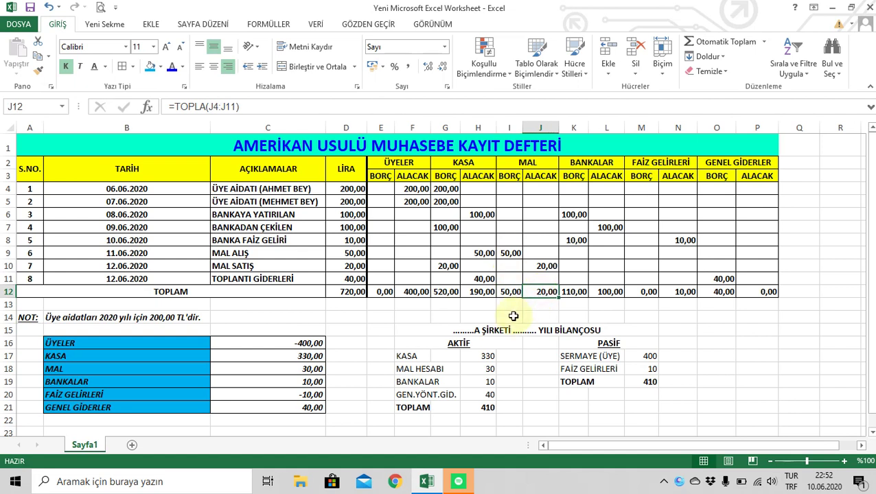
left_click(314, 369)
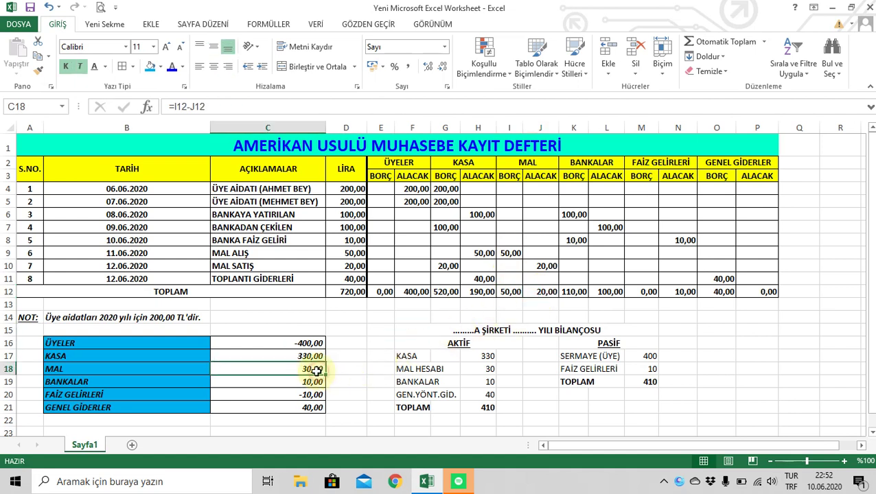
left_click(269, 383)
left_click(579, 293)
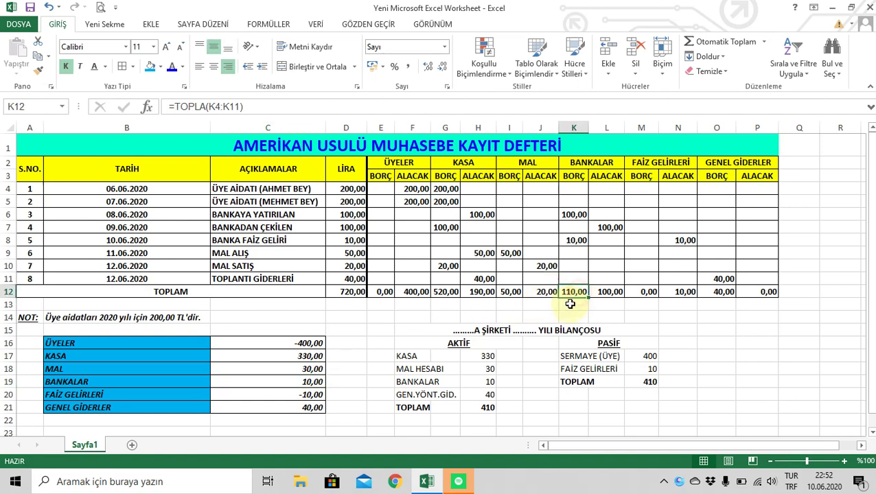
left_click(314, 383)
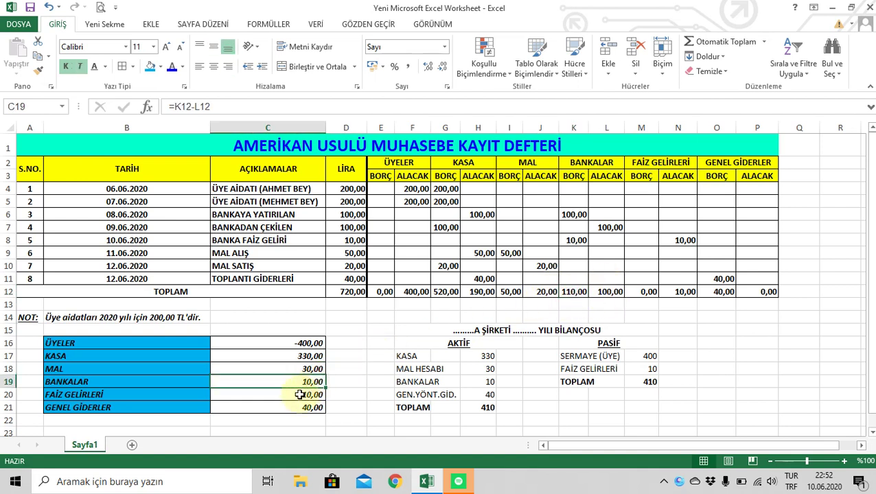
- Check the FAİZ GELİRLERİ and GENEL GİDERLER balances in C20 and C21 against their ledger columns
left_click(313, 395)
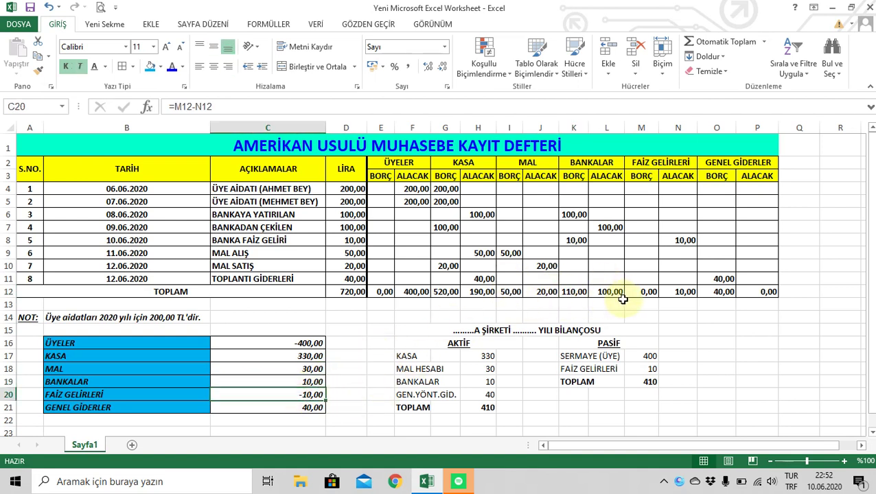
left_click(645, 294)
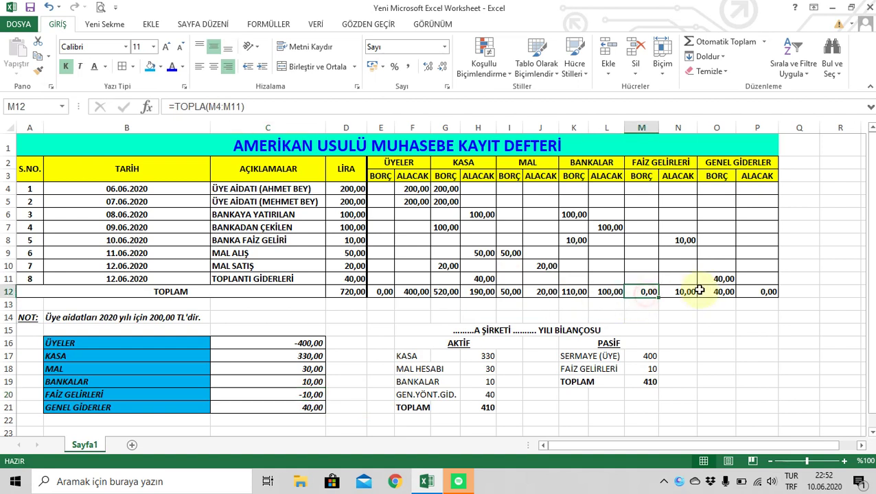
left_click_drag(685, 291, 642, 281)
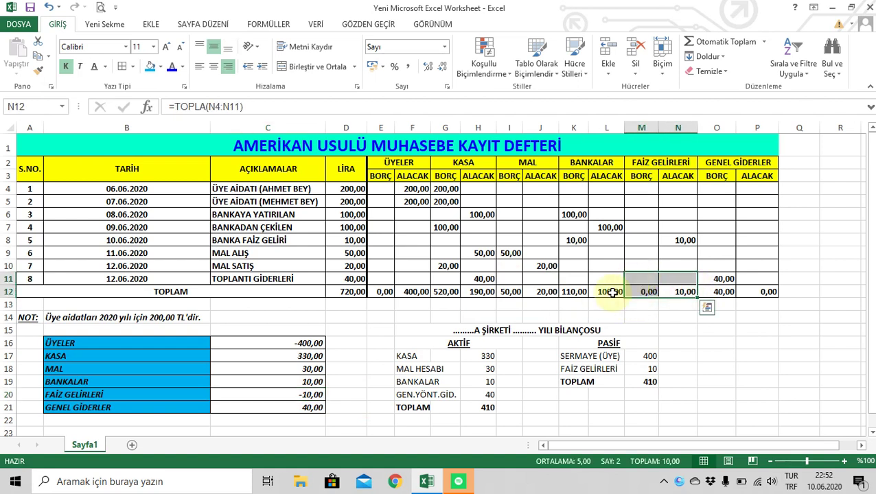
left_click(289, 396)
left_click(289, 408)
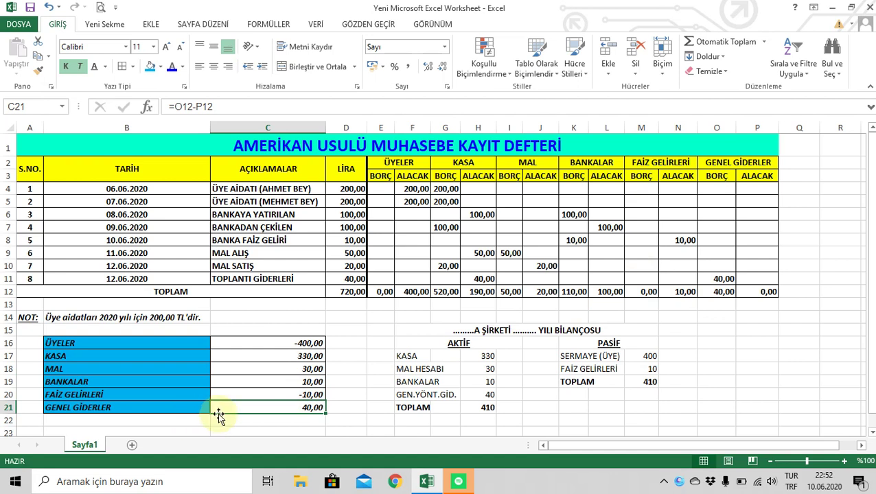
left_click(726, 280)
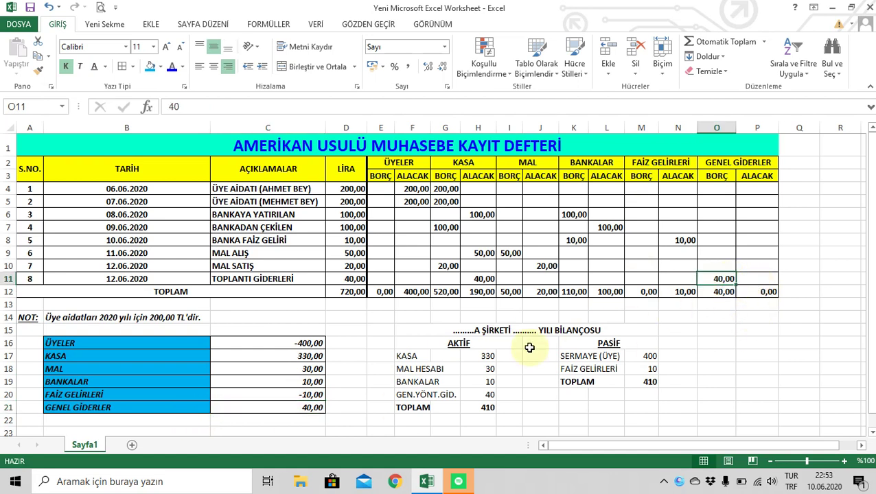
- Look over the balance sheet in F15:M21 with its AKTİF and PASİF sides
left_click(358, 369)
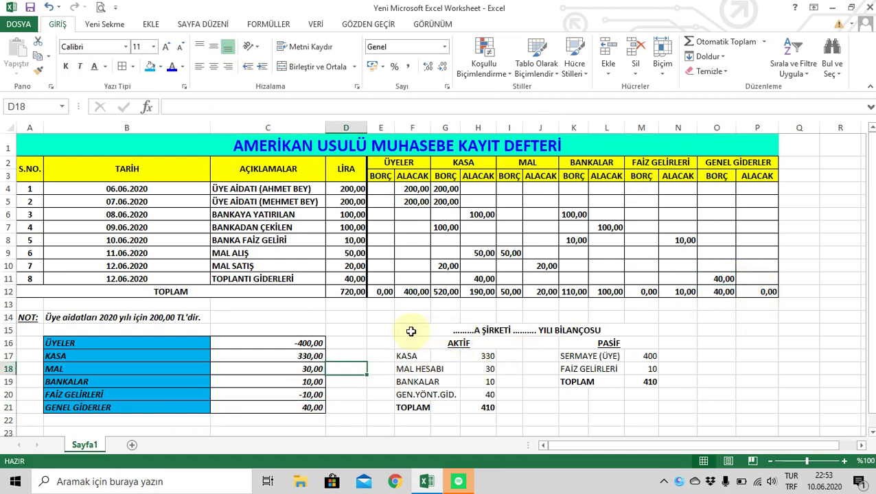
left_click_drag(406, 331, 630, 407)
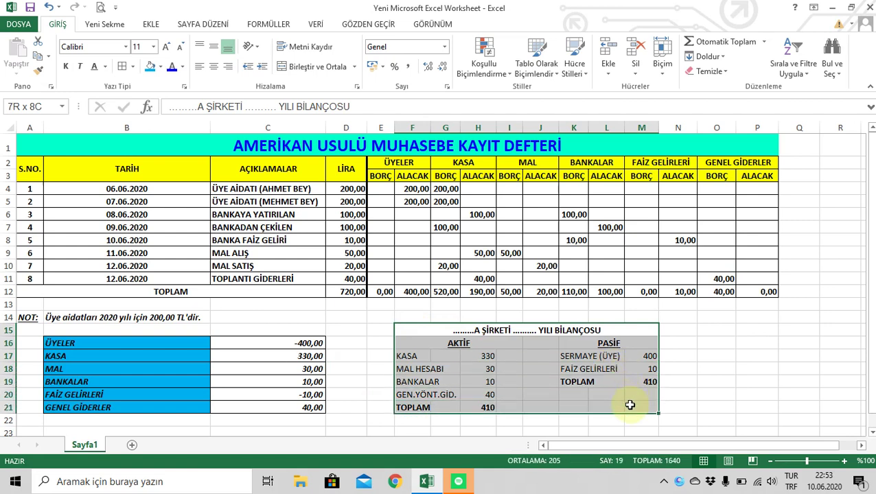
left_click(584, 409)
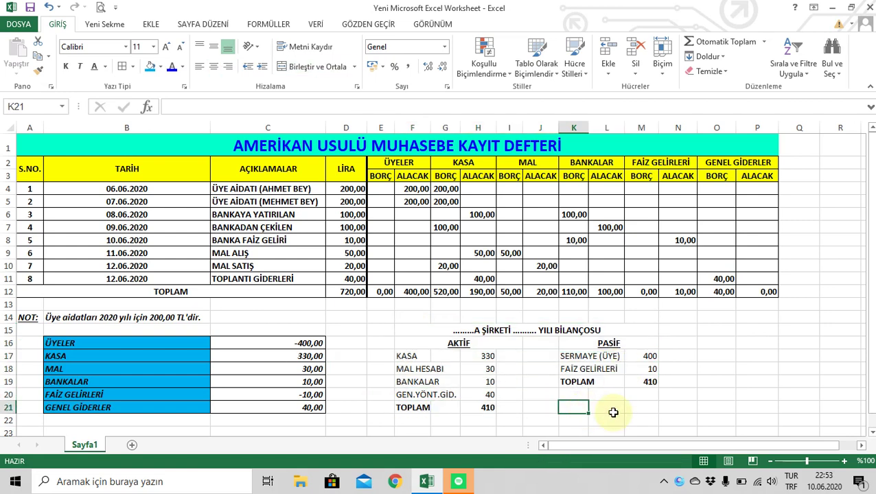
left_click(613, 412)
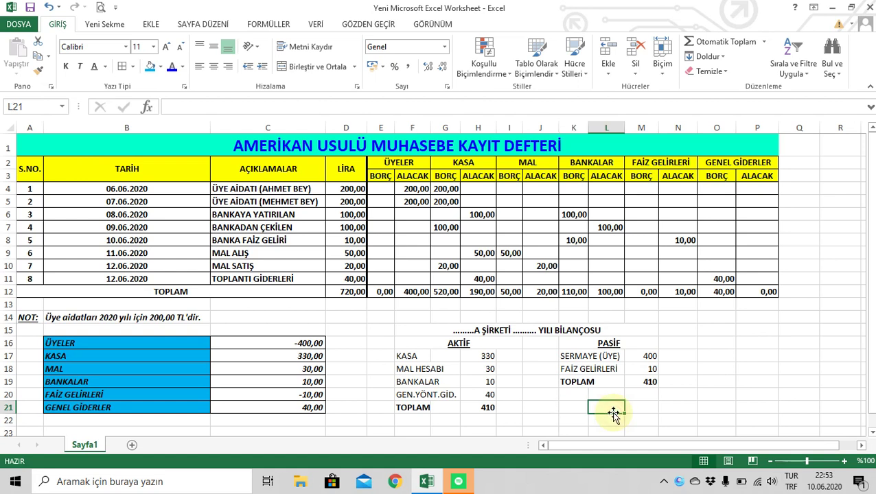
- Replace the word ŞİRKETİ with DERNEĞİ in the balance sheet title in row 15
double_click(490, 335)
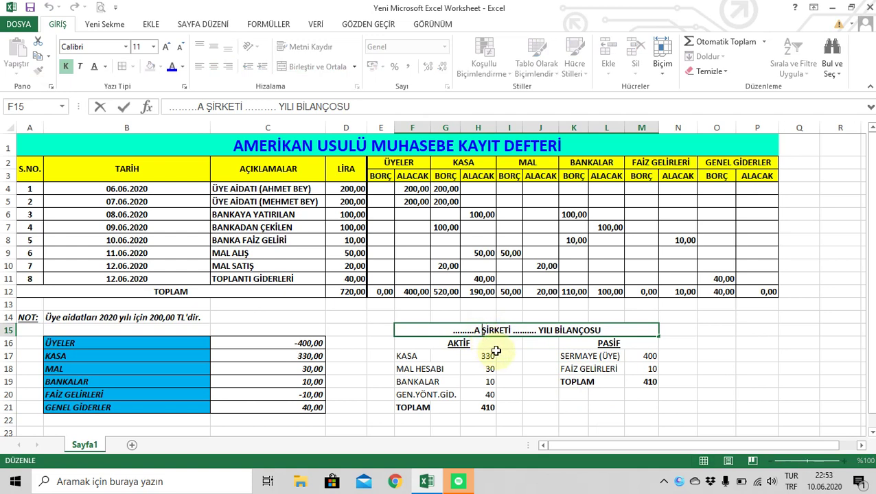
type("DERNEĞİ")
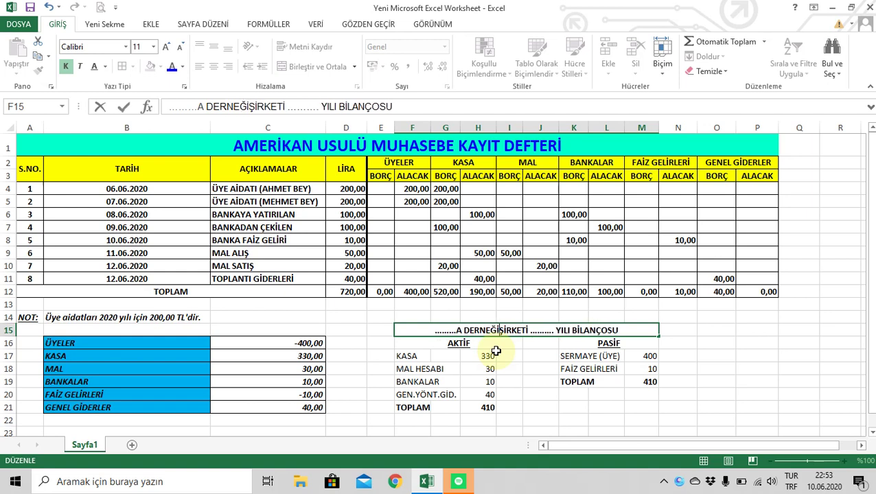
key("Delete")
key("Delete")
key("Delete")
key("Delete")
key("Delete")
key("Delete")
key("Delete")
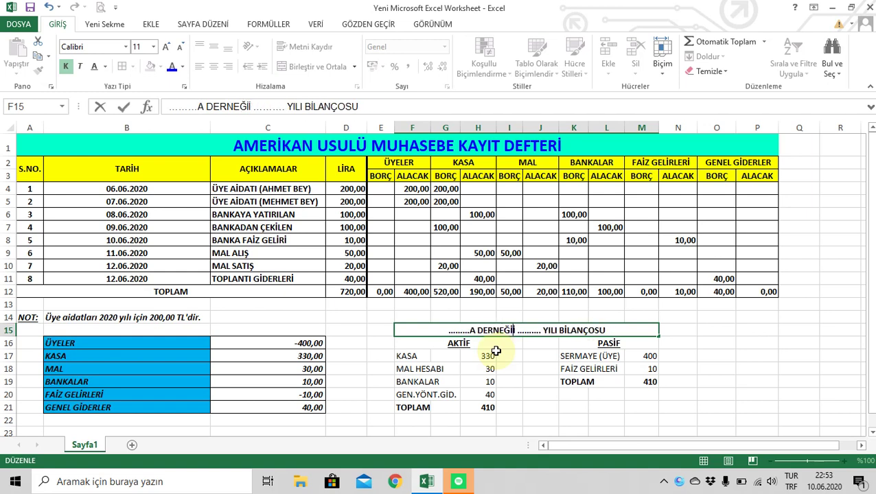
key("Return")
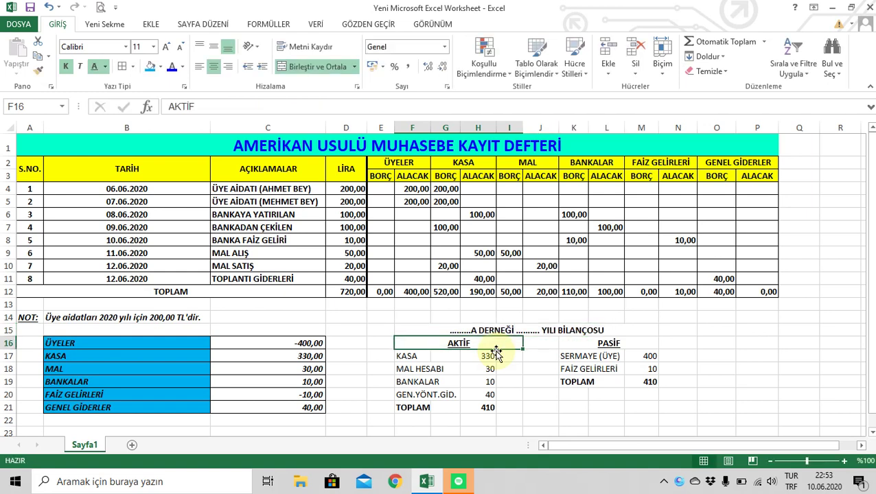
- Examine the PASİF side of the balance sheet, from SERMAYE (ÜYE) and FAİZ GELİRLERİ to its TOPLAM
left_click(605, 343)
left_click(587, 360)
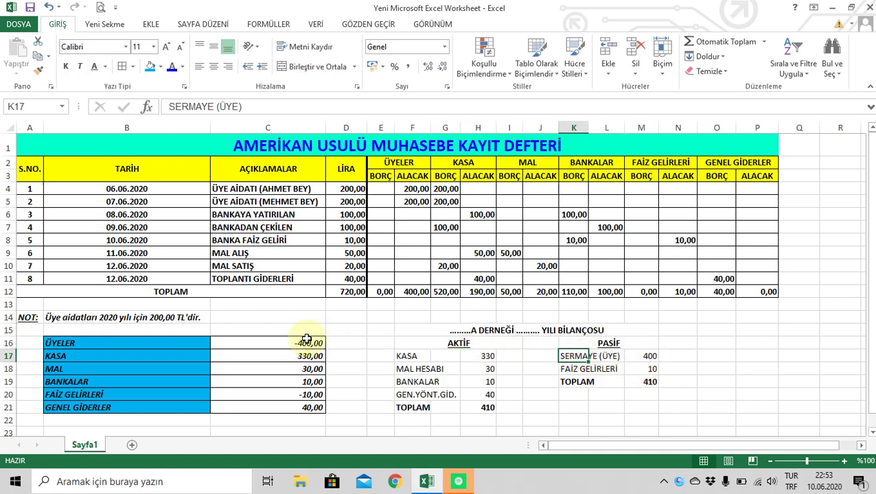
left_click(575, 369)
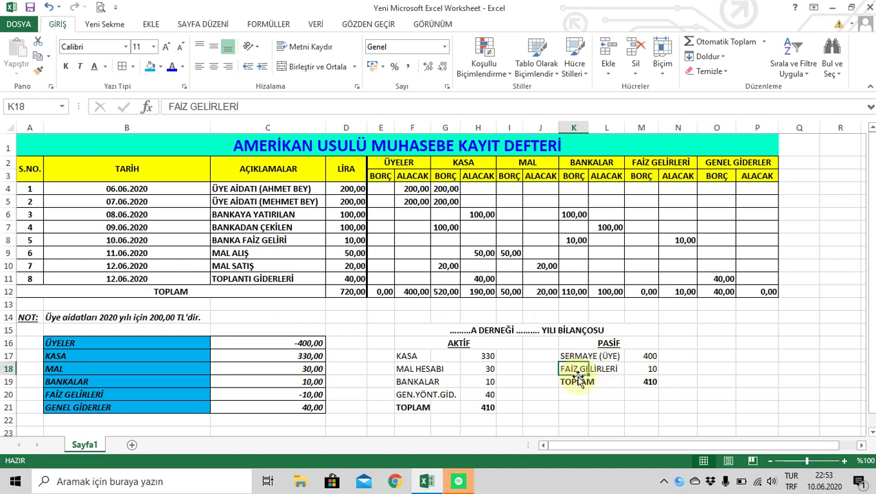
left_click(644, 369)
left_click(638, 383)
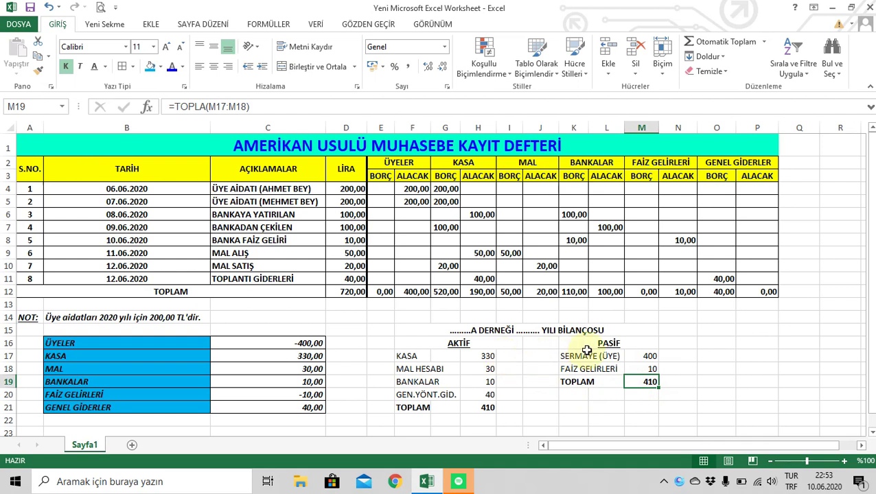
- Look over the PASİF side of the balance sheet together with the AKTİF side in rows 16 to 21
left_click_drag(587, 351, 645, 412)
left_click(610, 393)
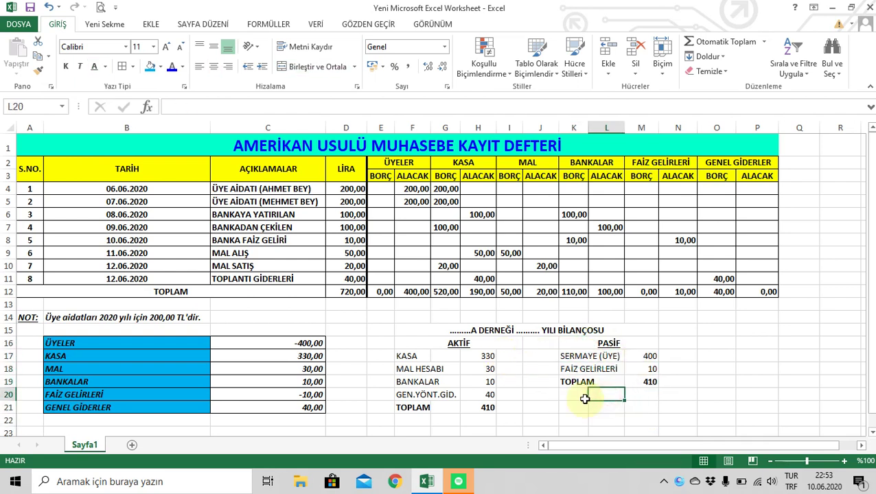
left_click_drag(580, 397, 642, 351)
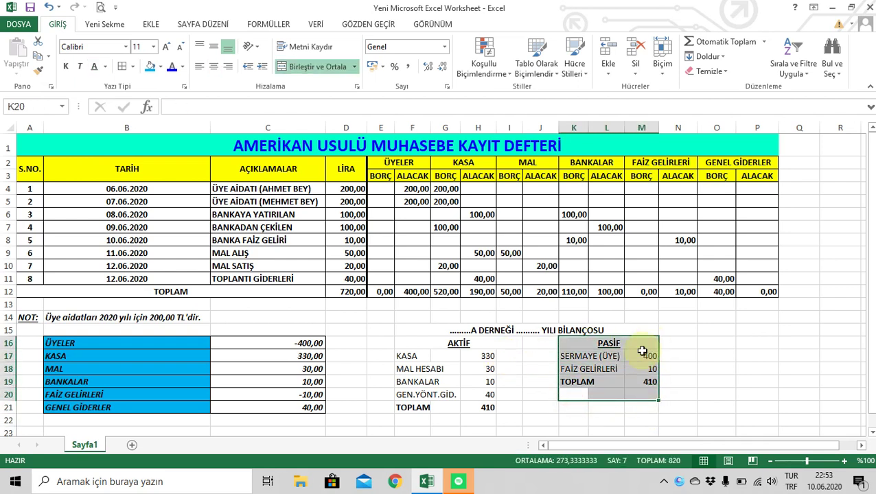
left_click_drag(416, 344, 640, 408)
left_click(600, 405)
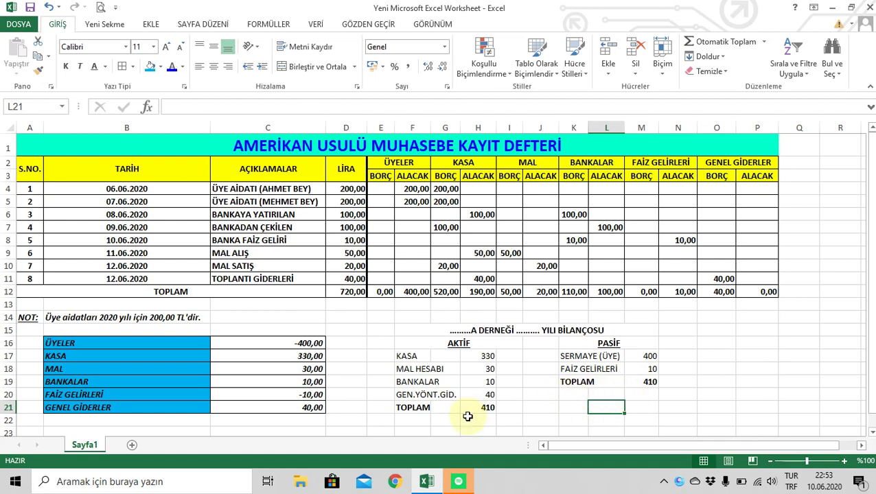
- Compare the KASA amount on the AKTİF side with the KASA columns and totals in the ledger
left_click(416, 356)
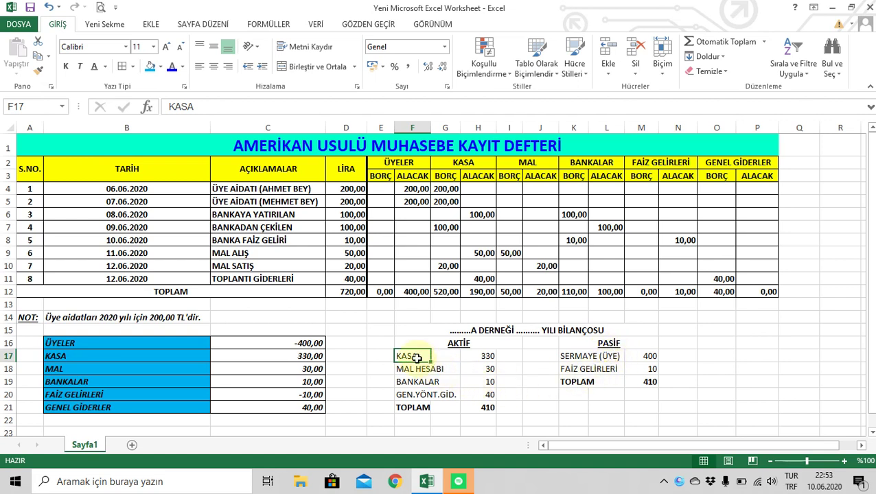
left_click(485, 357)
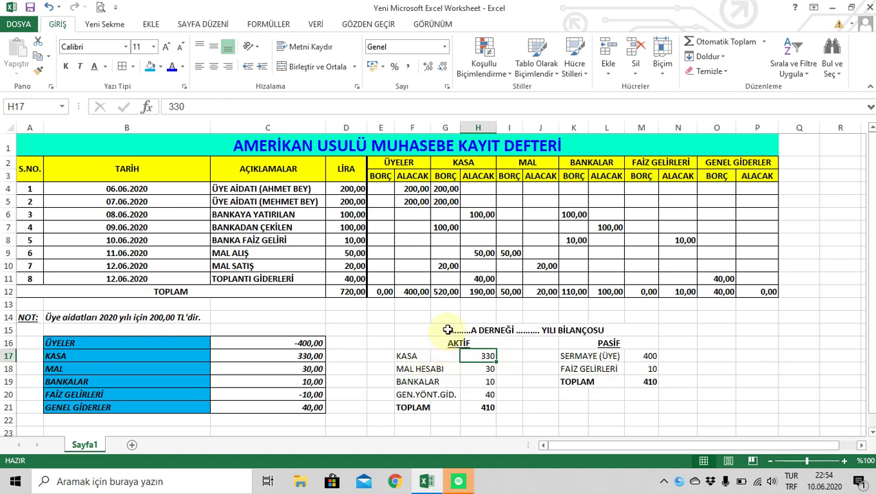
left_click(474, 292)
left_click(482, 356)
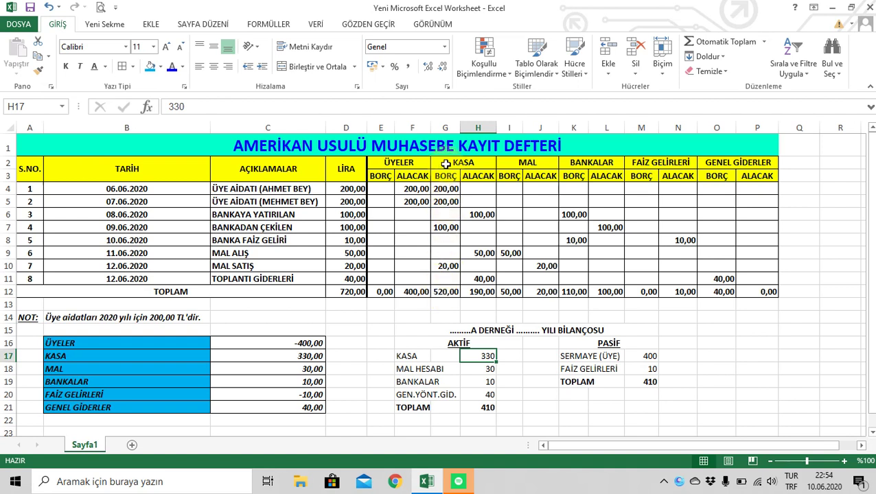
left_click_drag(446, 163, 484, 295)
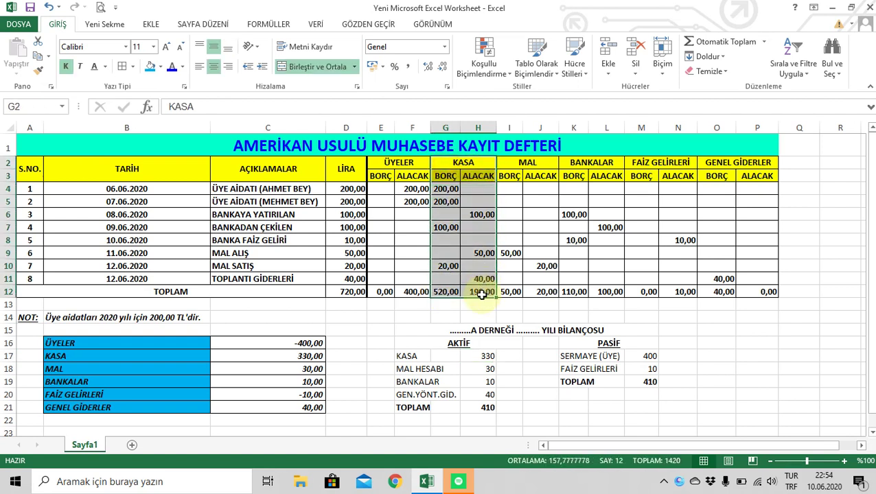
- Compare MAL HESABI and BANKALAR on the AKTİF side with the MAL and BANKALAR totals in ledger row 12
left_click(407, 369)
left_click(512, 292)
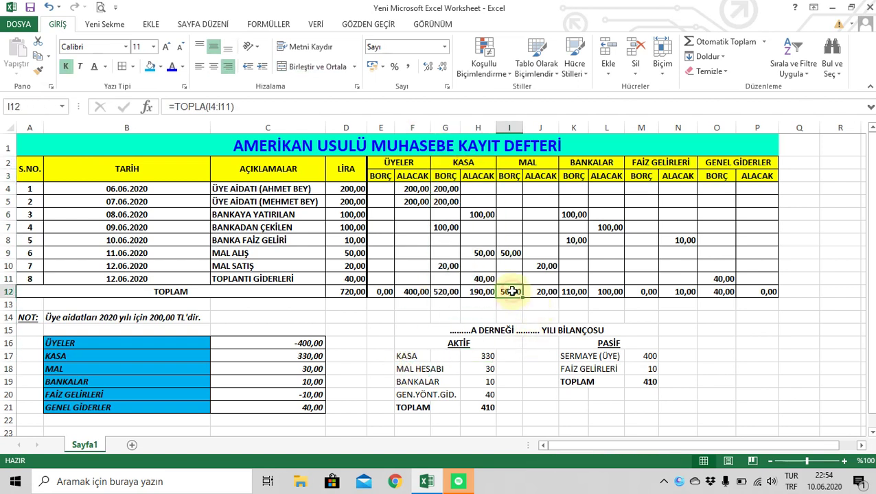
left_click(404, 369)
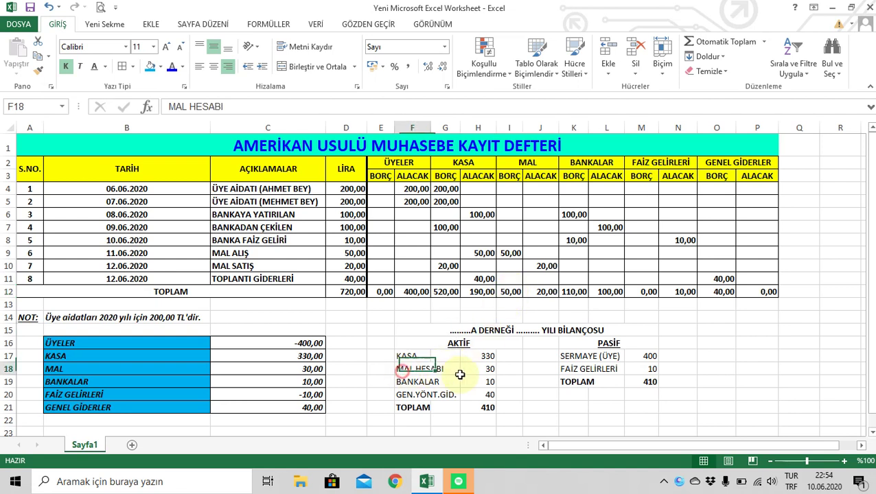
left_click(409, 382)
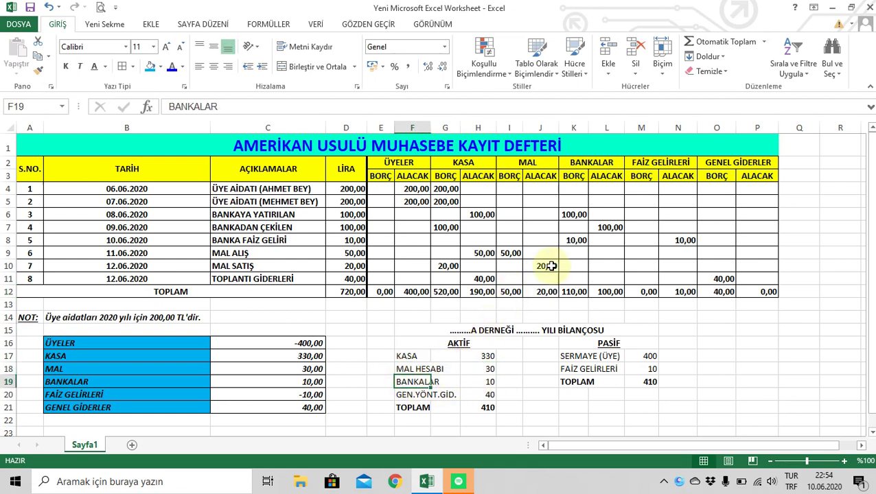
left_click_drag(570, 292, 601, 292)
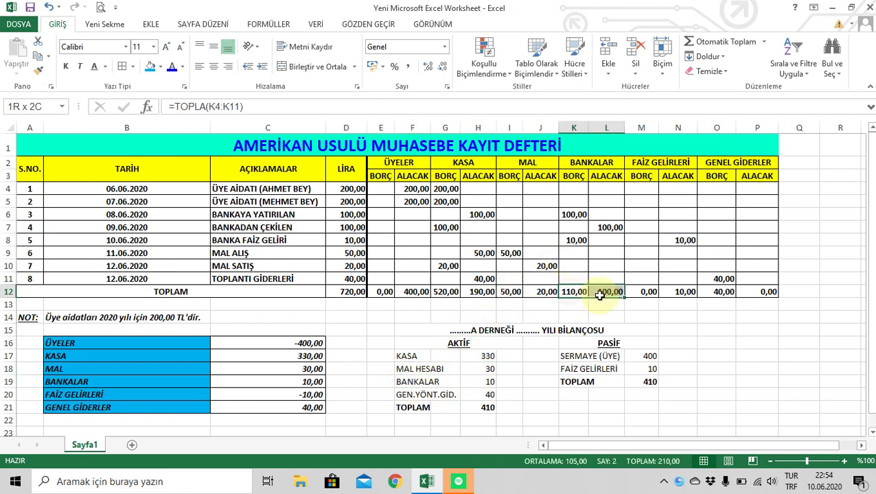
- Trace GEN.YÖNT.GİD. on the AKTİF side back to the GENEL GİDERLER column total in the ledger
left_click(407, 397)
left_click(731, 292)
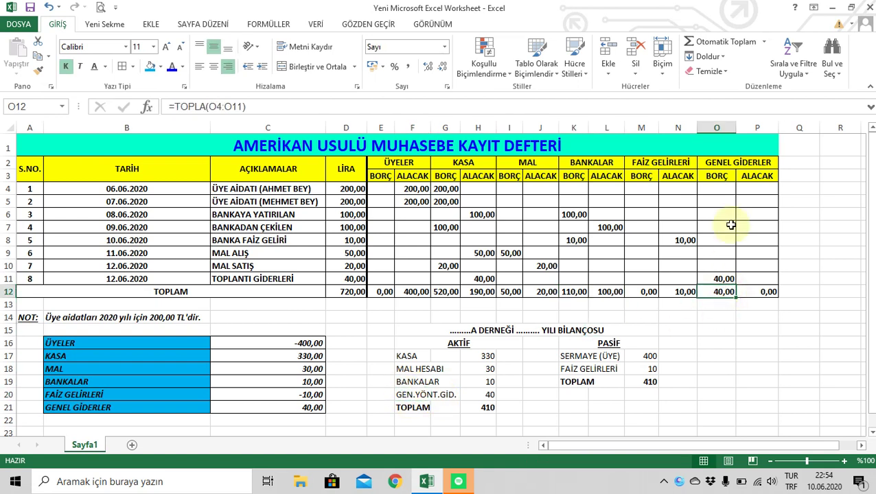
left_click(718, 165)
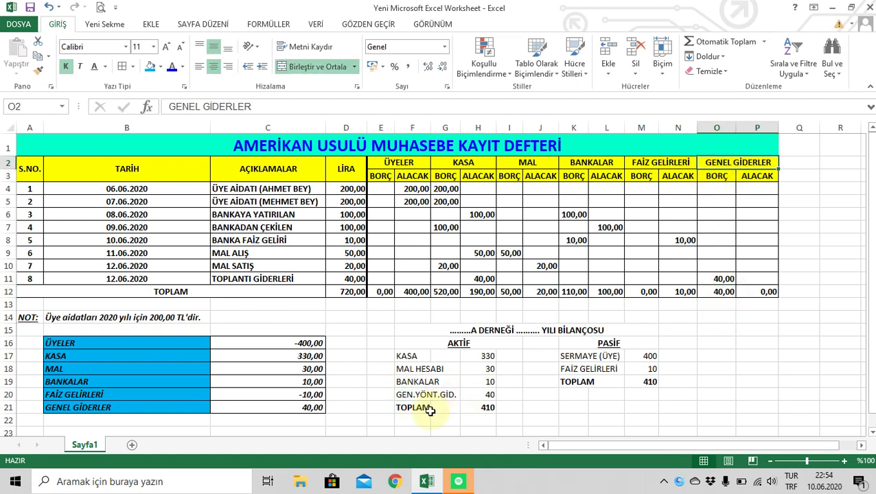
- Total the AKTİF side in H21 with AutoSum over H17:H20
left_click(490, 407)
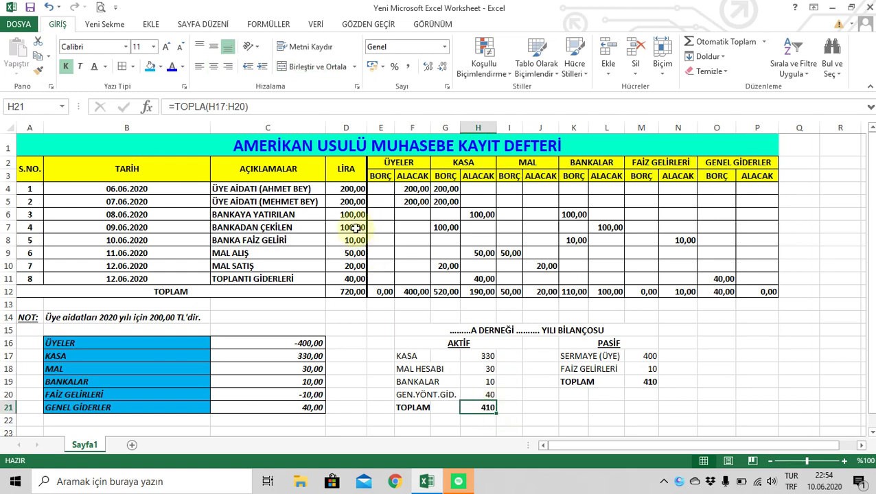
left_click(690, 43)
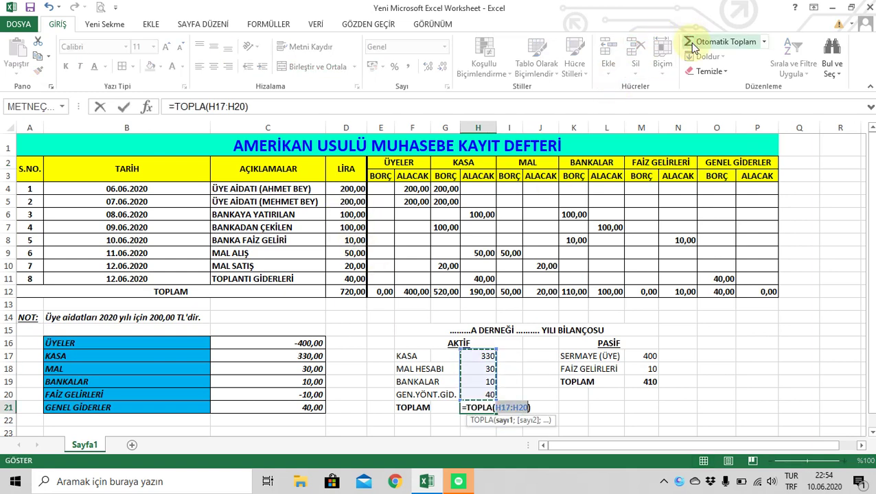
key("Return")
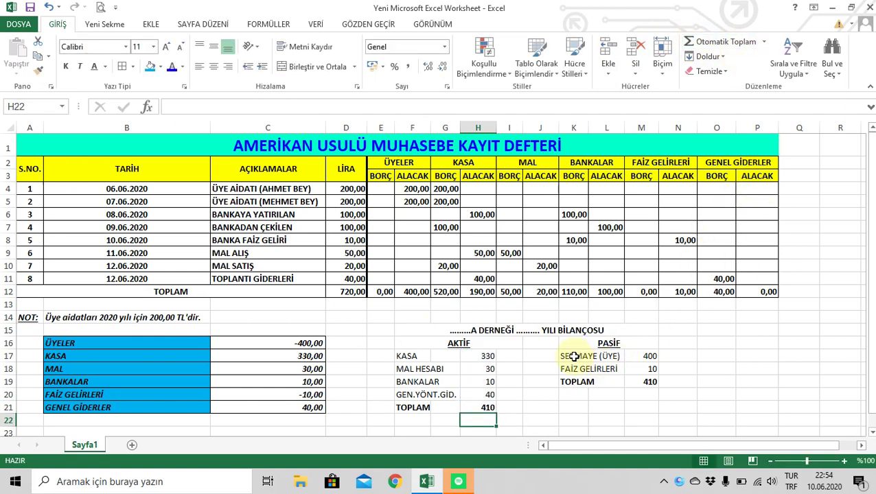
- Check SERMAYE (ÜYE), FAİZ GELİRLERİ and TOPLAM on the PASİF side against the account balances and ledger totals
left_click_drag(574, 357, 649, 356)
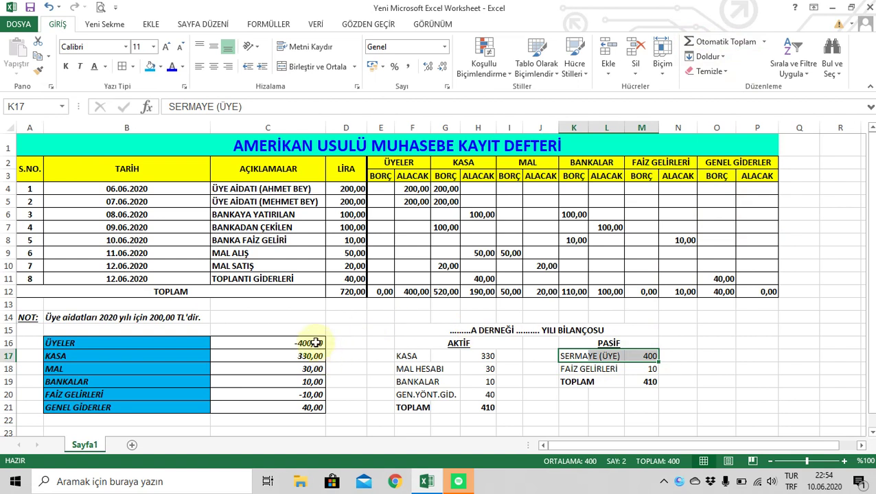
left_click(568, 371)
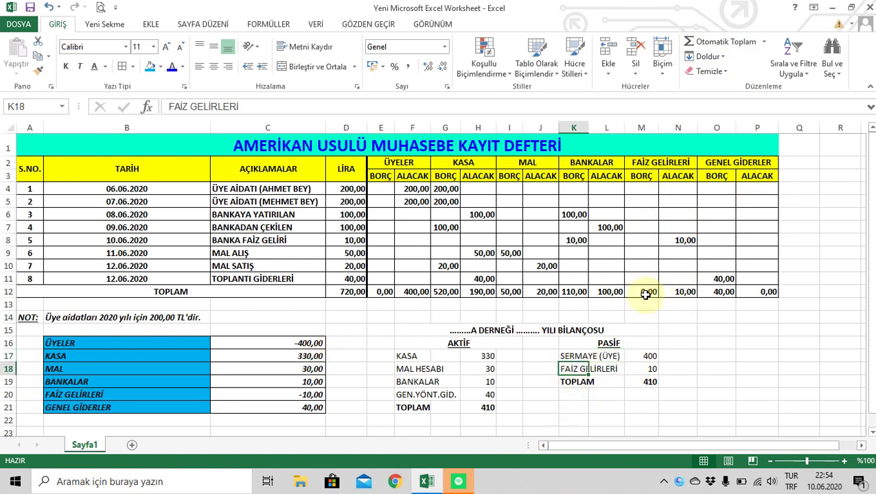
mouse_move(645, 292)
left_mouse_down()
mouse_move(680, 292)
mouse_move(684, 164)
mouse_move(676, 278)
mouse_move(645, 291)
left_mouse_up()
left_click(645, 371)
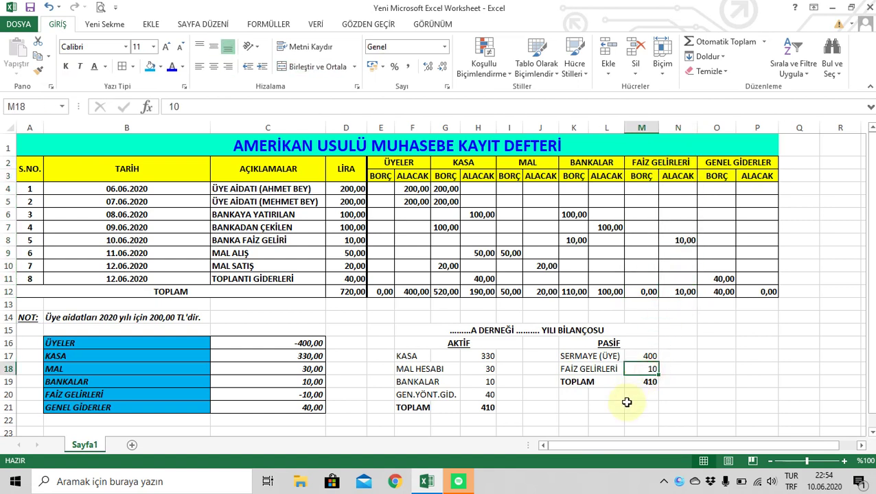
left_click(645, 381)
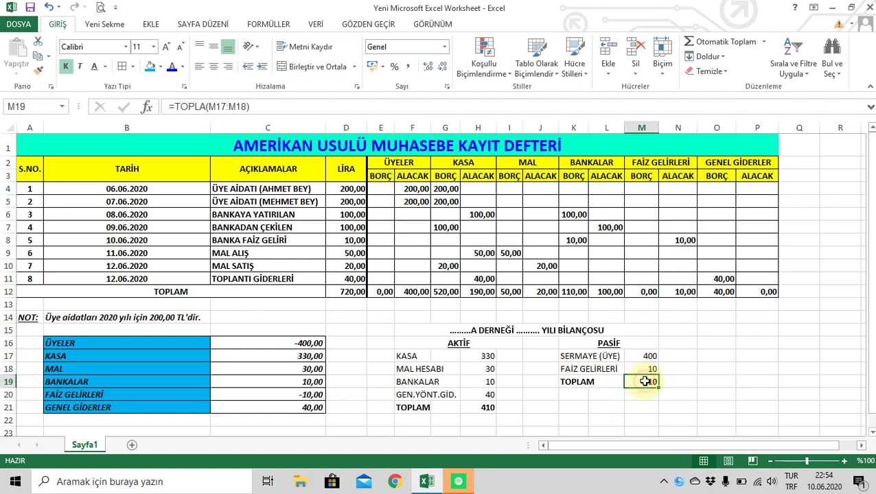
- Review the balance sheet as a whole, including its title in row 15
left_click(567, 398)
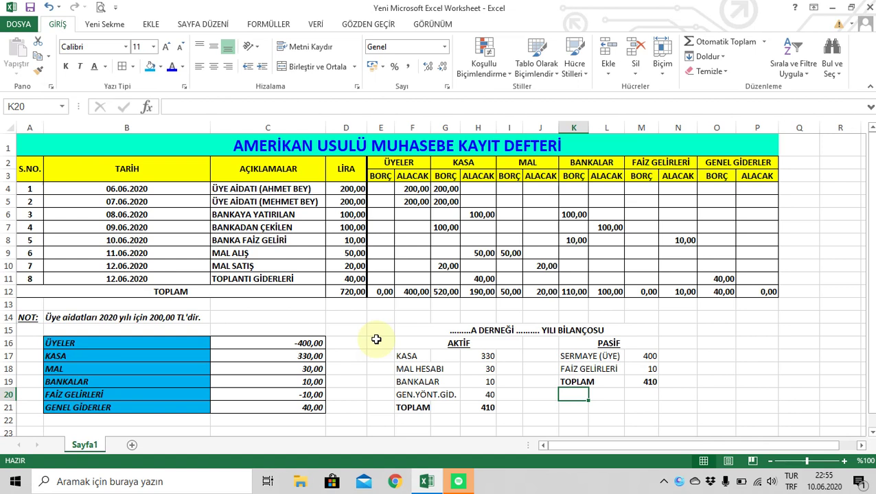
left_click_drag(372, 328, 536, 405)
left_click(538, 405)
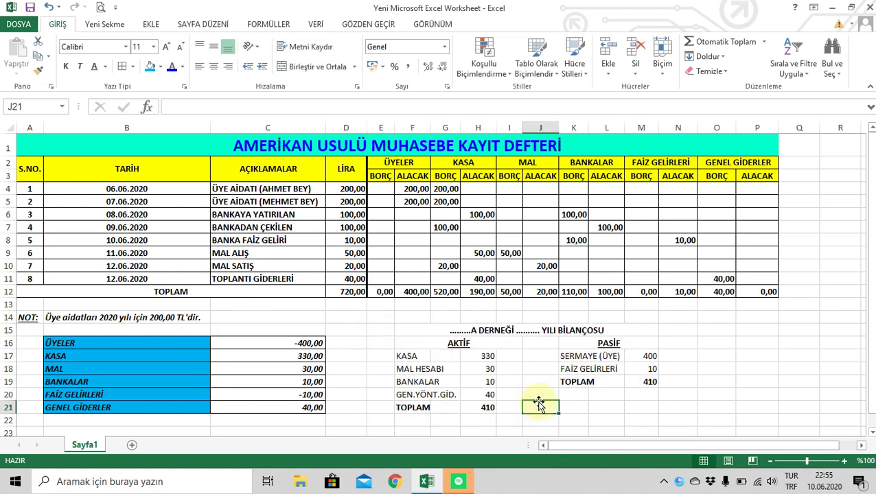
left_click(419, 330)
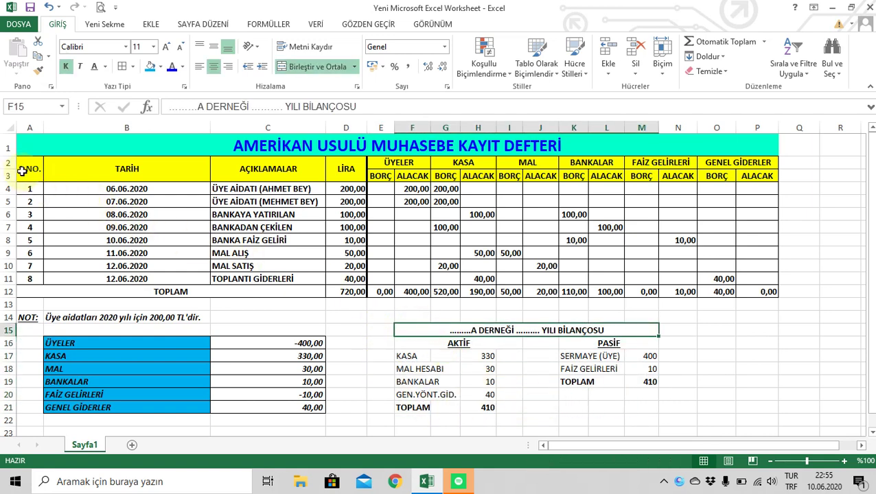
- Turn on filtering for the ledger's header rows A2:P3, from S.NO. to GENEL GİDERLER
left_click_drag(22, 171, 751, 170)
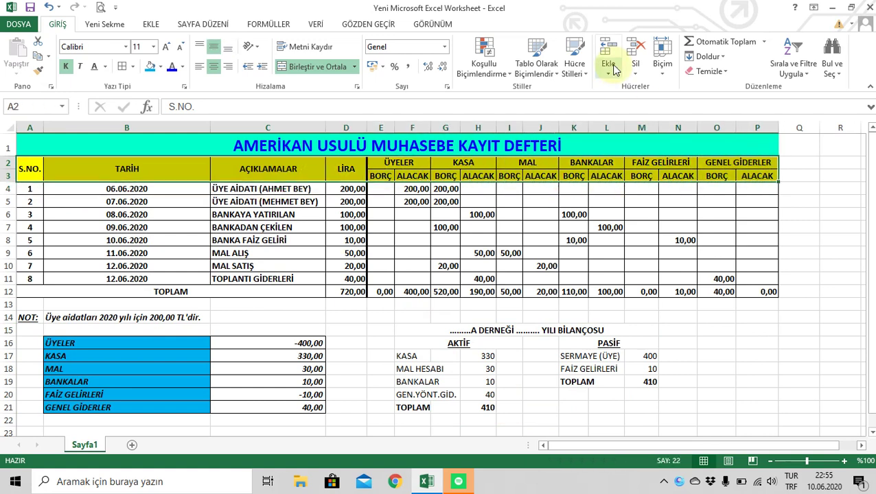
left_click(316, 25)
left_click(346, 55)
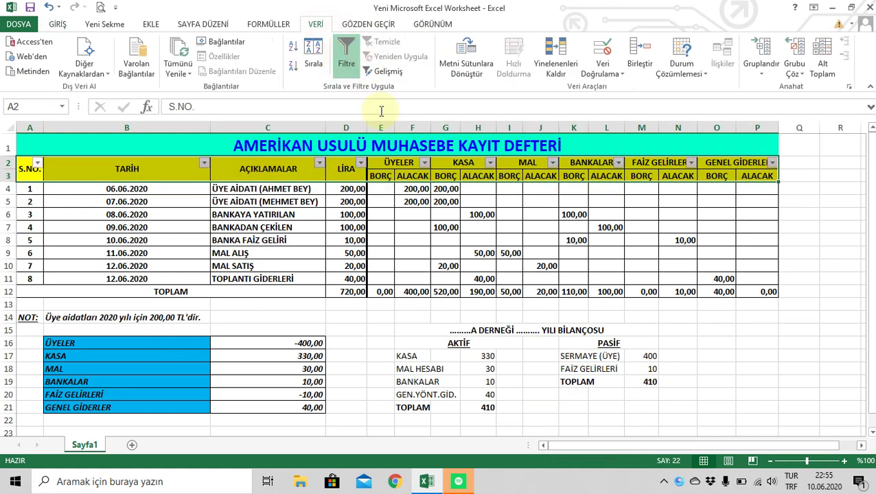
left_click(408, 203)
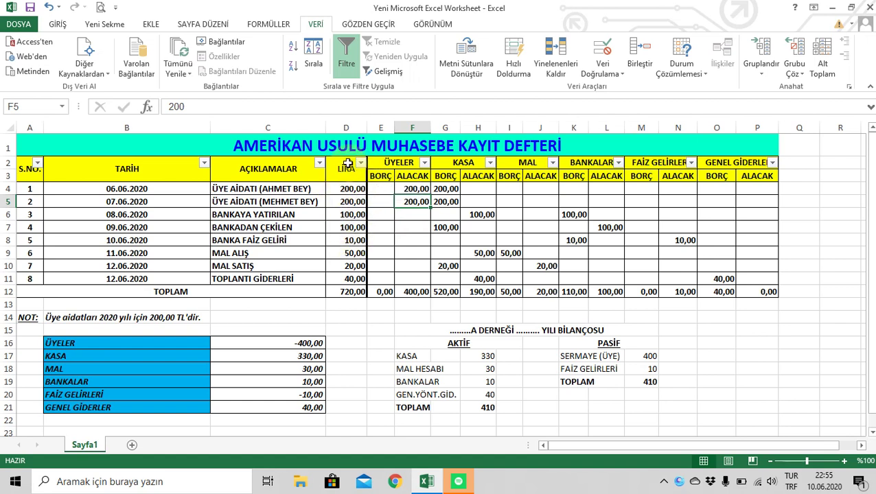
- View the filter choices of the AÇIKLAMALAR and LİRA columns without applying a filter
left_click(319, 164)
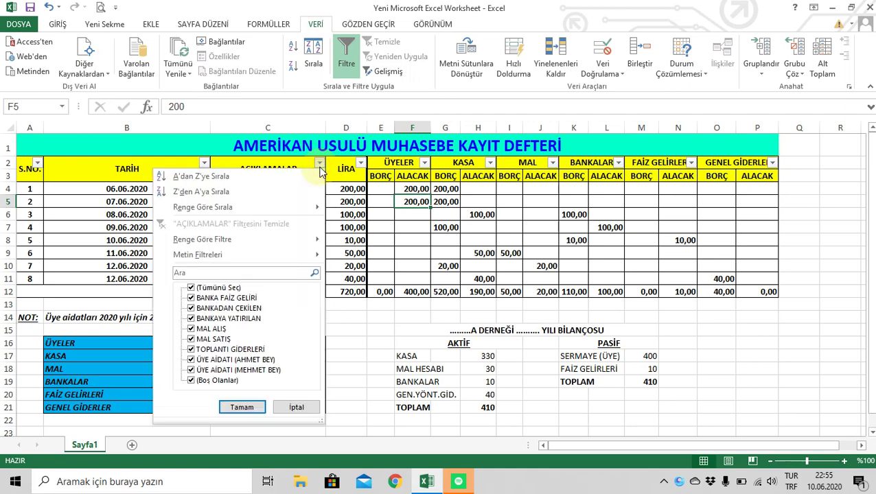
left_click(319, 164)
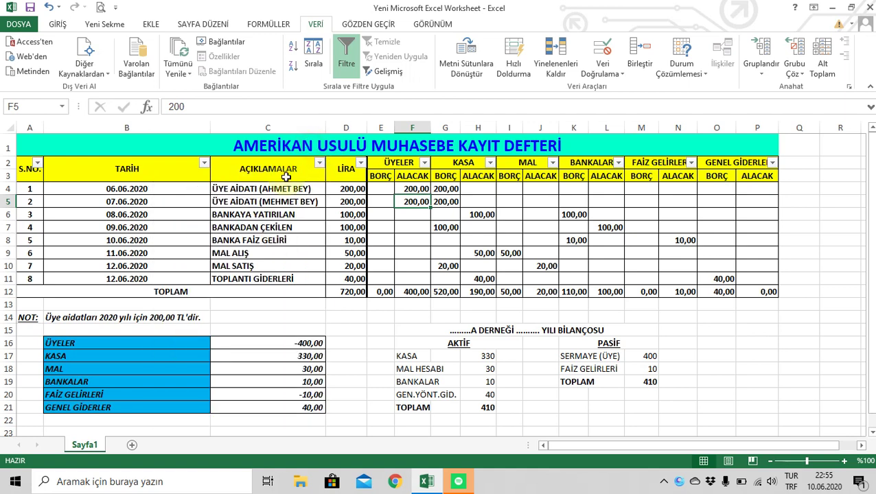
left_click(361, 166)
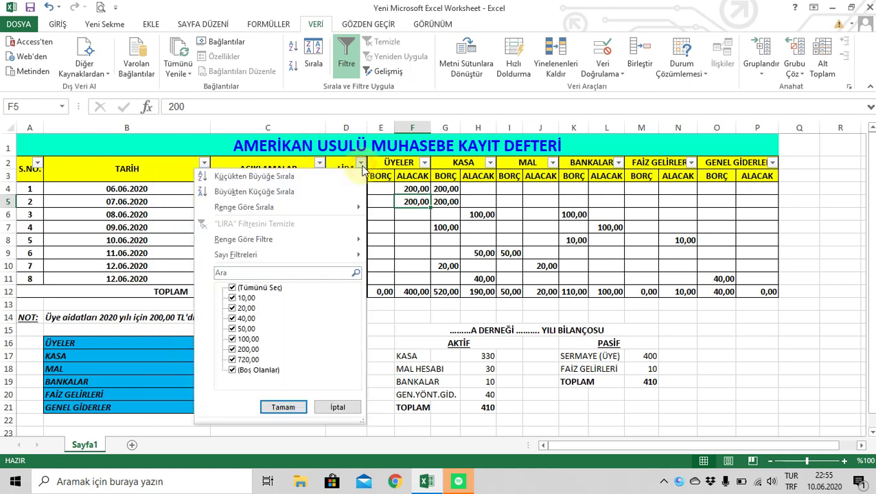
left_click(400, 243)
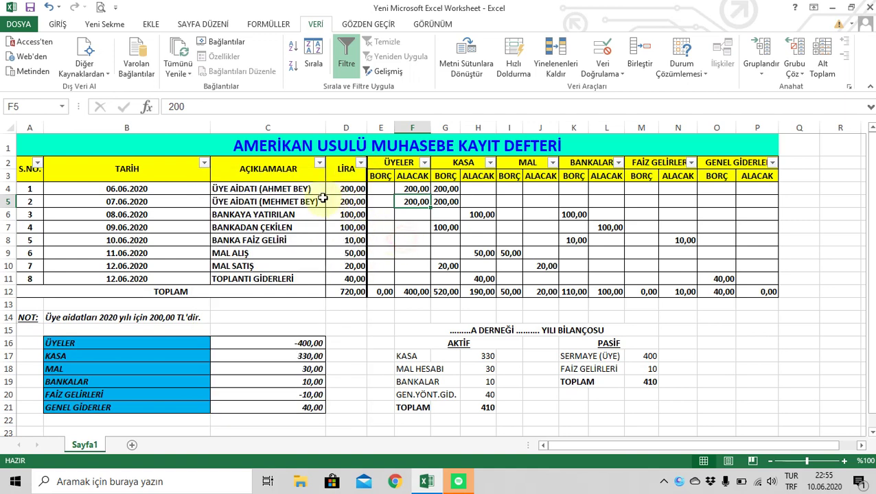
- Filter the AÇIKLAMALAR column to show only the first member's ÜYE AİDATI entry
left_click(319, 164)
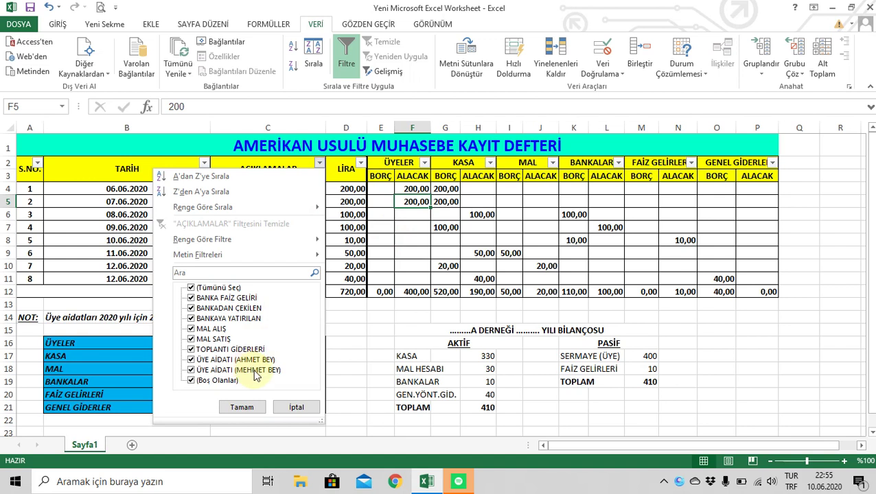
left_click(191, 287)
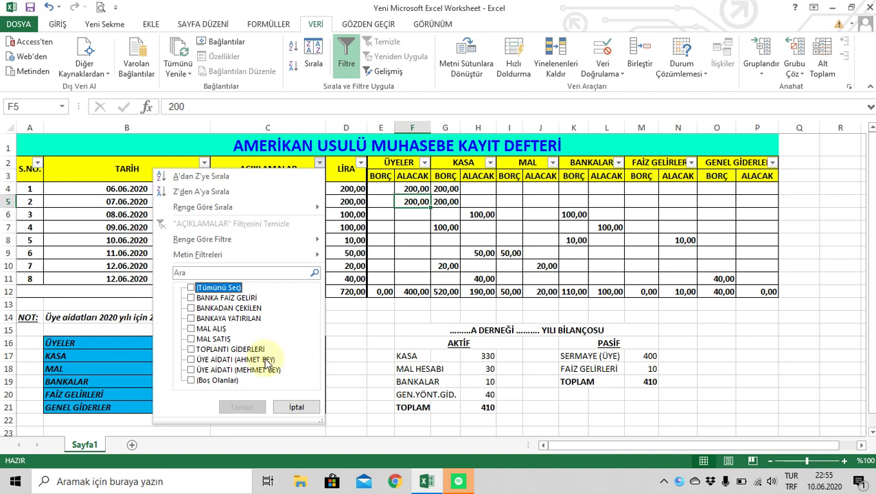
left_click(195, 360)
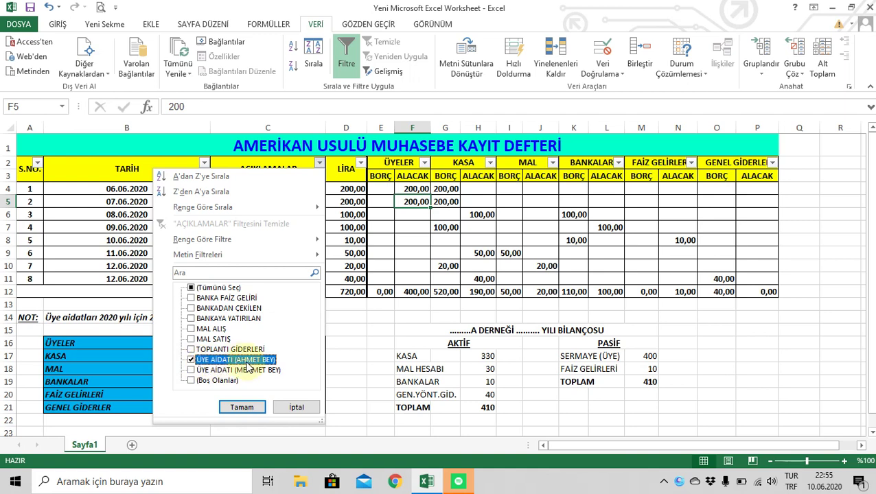
left_click(249, 407)
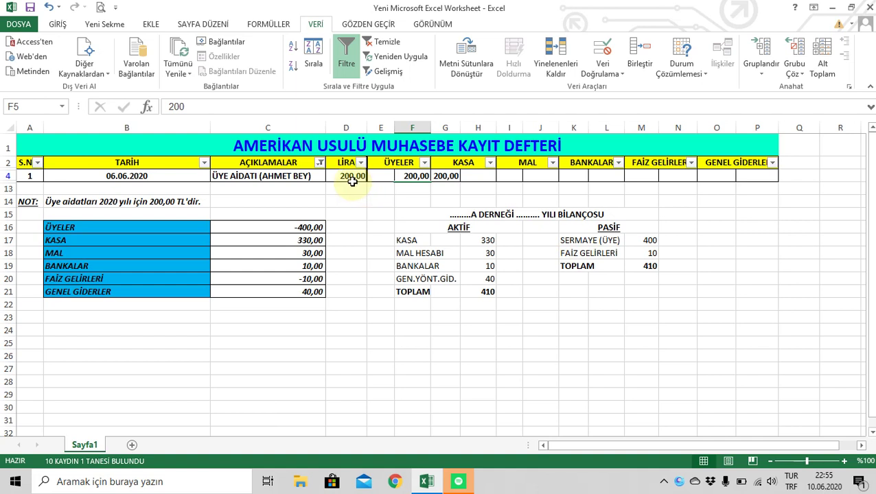
- Extend the AÇIKLAMALAR filter to include the second member's ÜYE AİDATI entry and check both dues amounts in the LİRA column
left_click(320, 162)
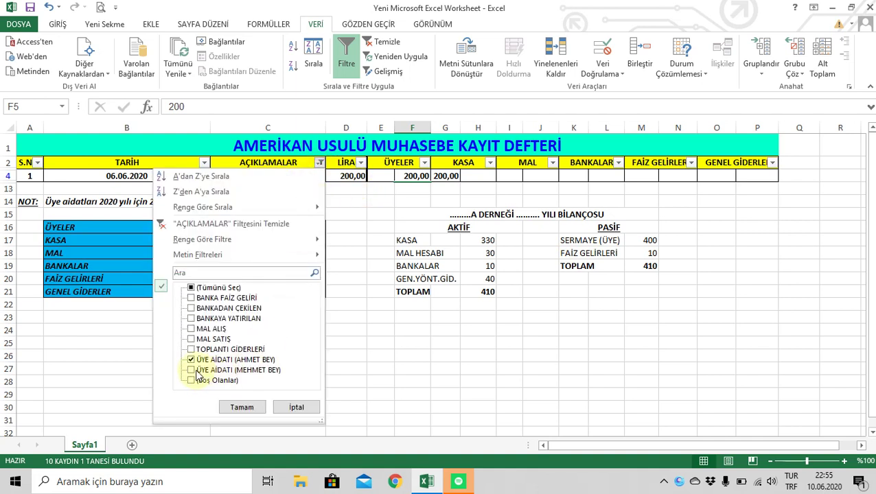
left_click(193, 371)
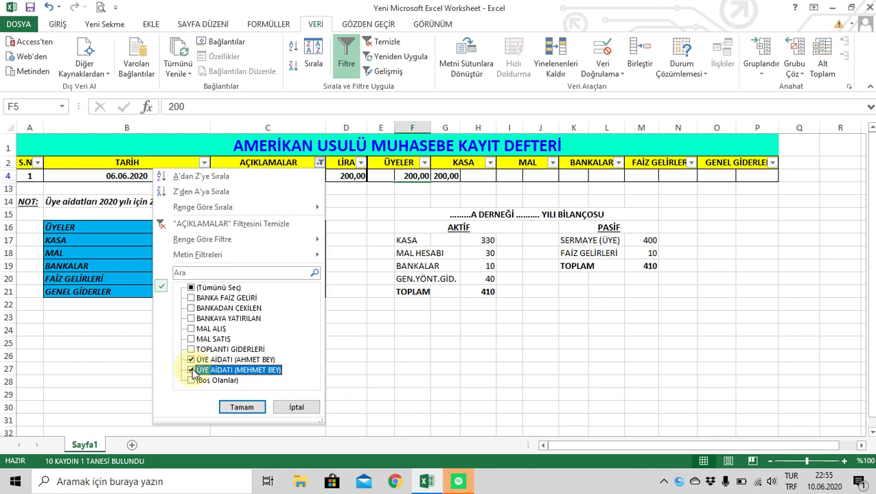
left_click(242, 408)
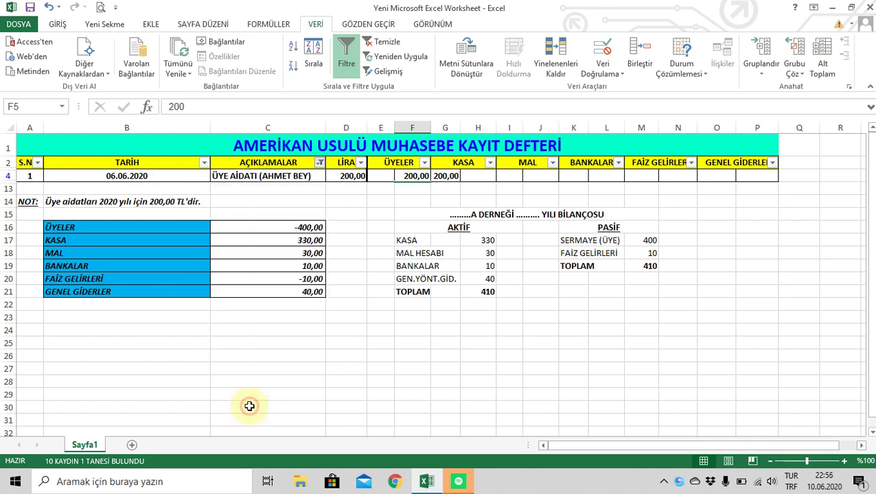
left_click_drag(288, 178, 342, 187)
left_click(348, 189)
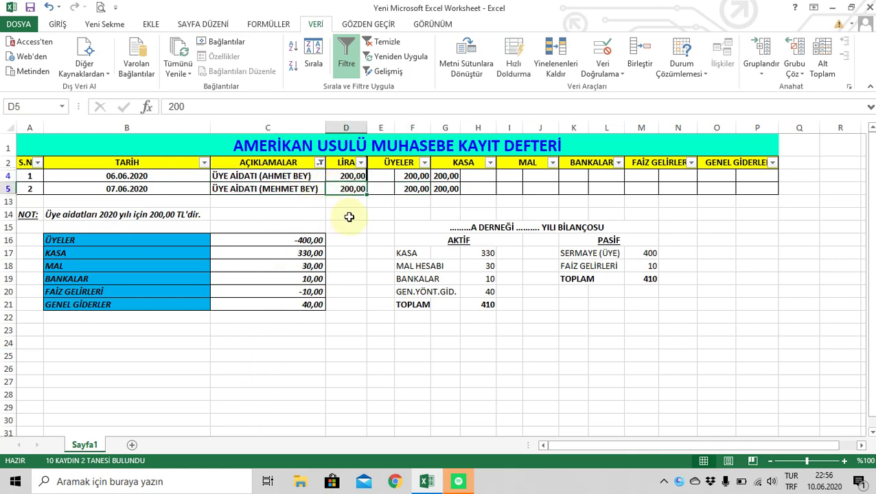
left_click(347, 216)
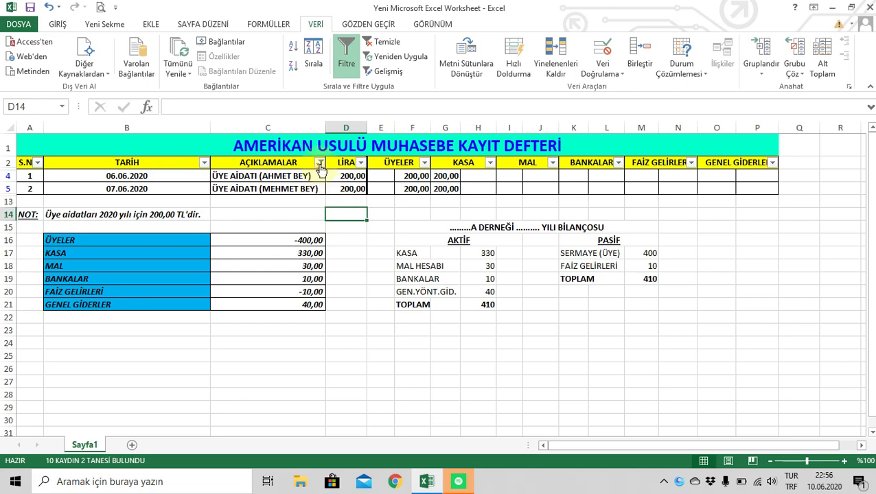
- Undo the AÇIKLAMALAR filters to bring back all ledger entries
left_click(51, 8)
left_click(51, 8)
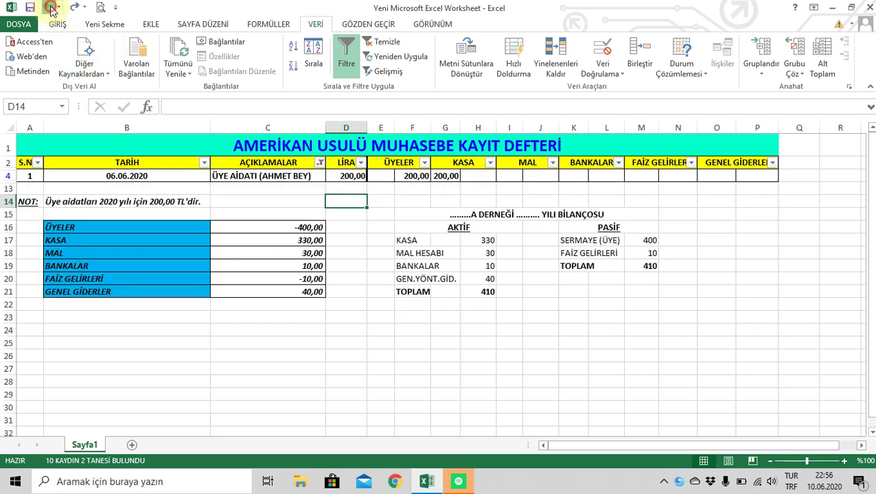
left_click(50, 9)
left_click(332, 237)
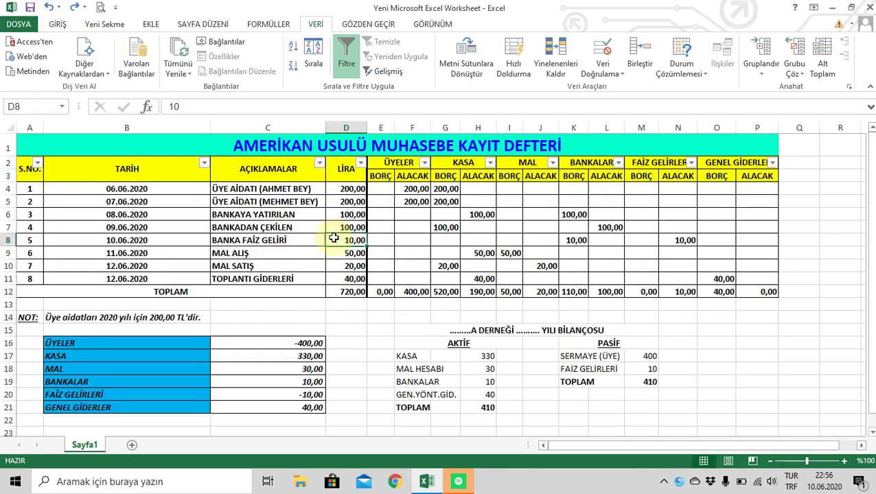
left_click(389, 243)
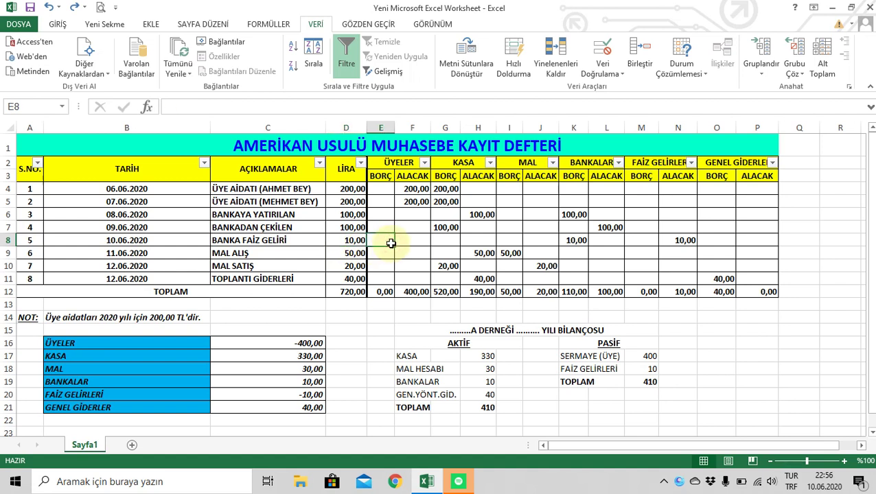
- Examine how the first dues entry in row 4 carries its LİRA amount to ÜYELER ALACAK and KASA BORÇ
left_click(345, 195)
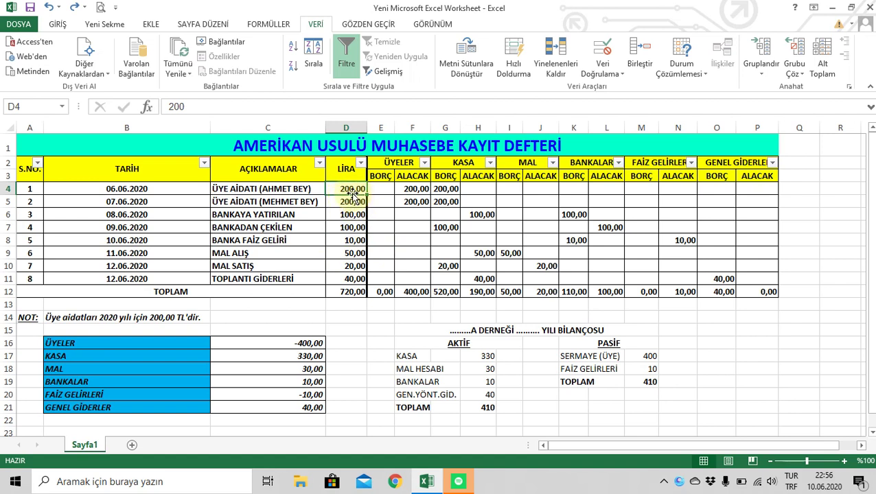
left_click(412, 190)
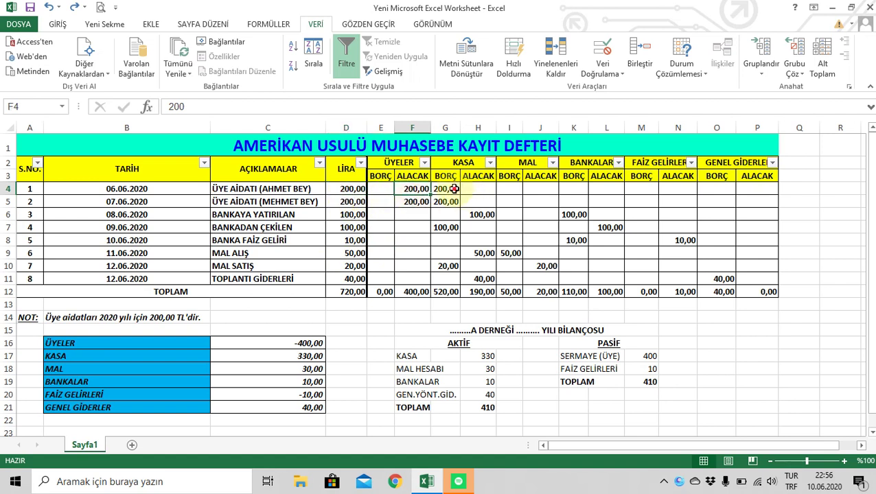
left_click(453, 191)
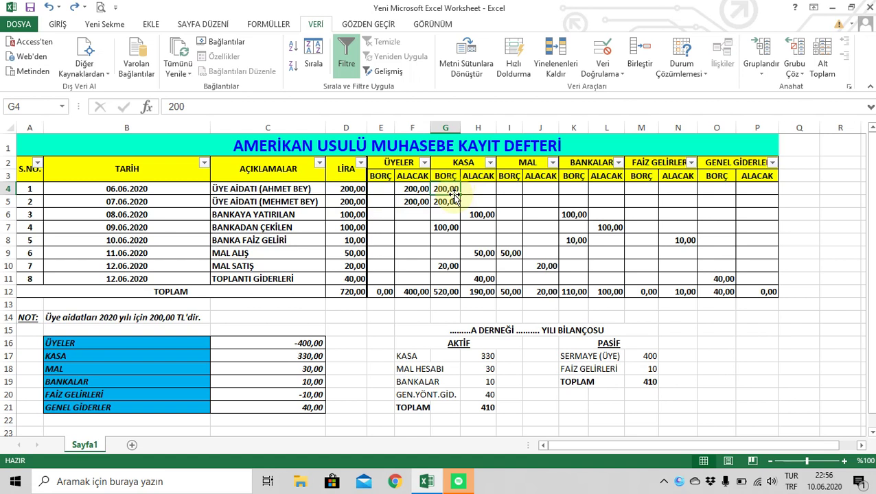
left_click(338, 190)
left_click(410, 189)
key("Right")
key("Left")
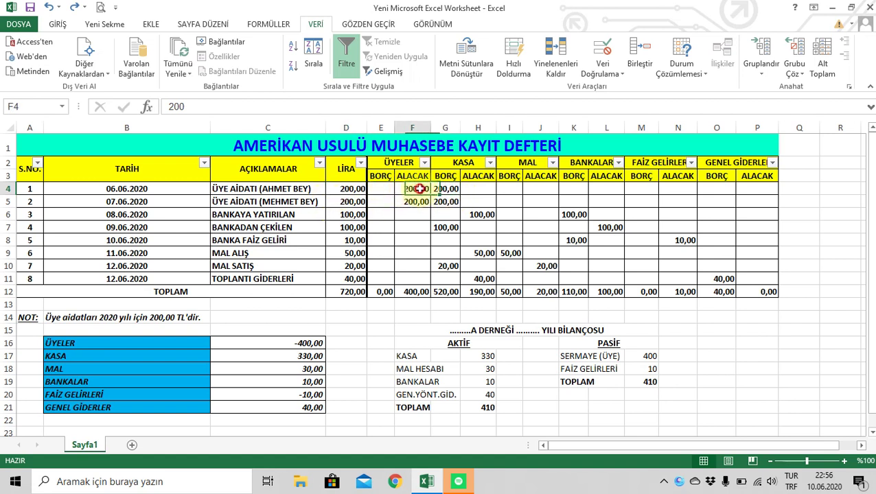
key("Right")
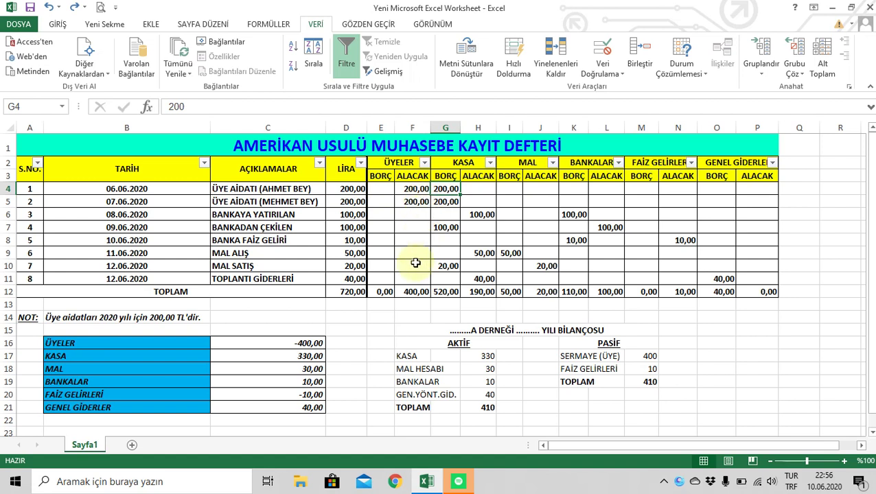
left_click(386, 332)
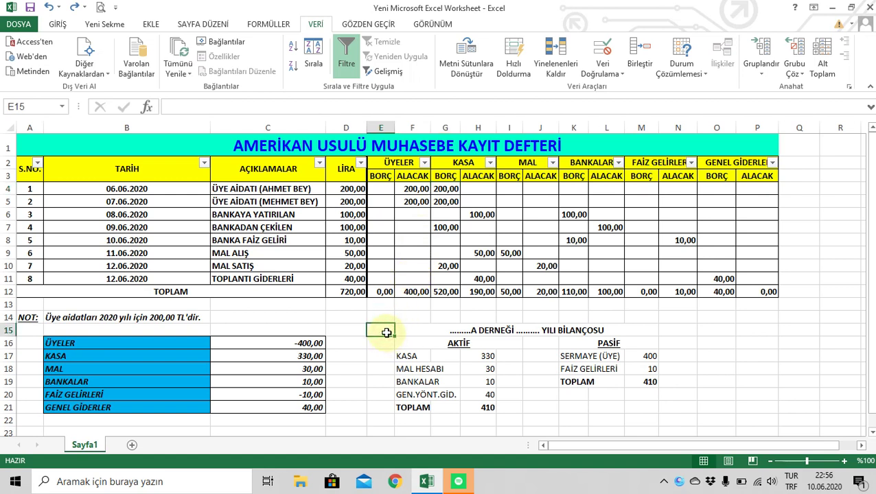